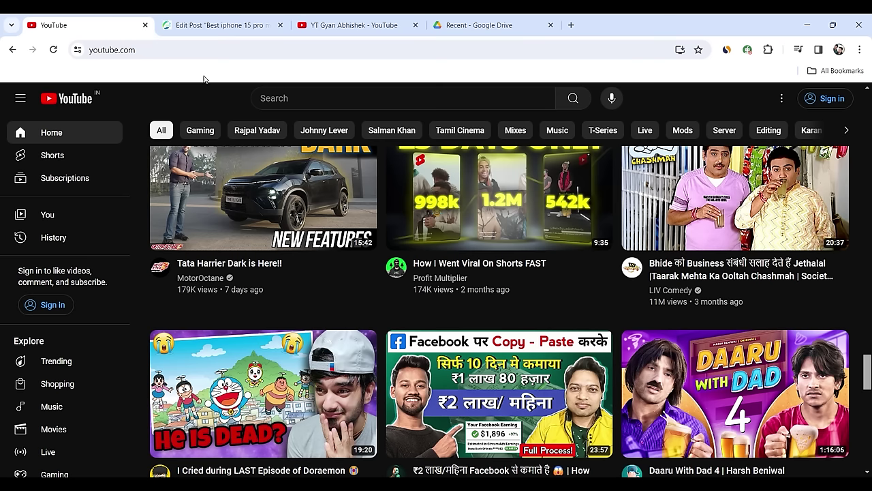
Search Google in a new tab for "best mobile under 20000" and decline the precise-location request
{"action": "left_click", "coordinate": [571, 25]}
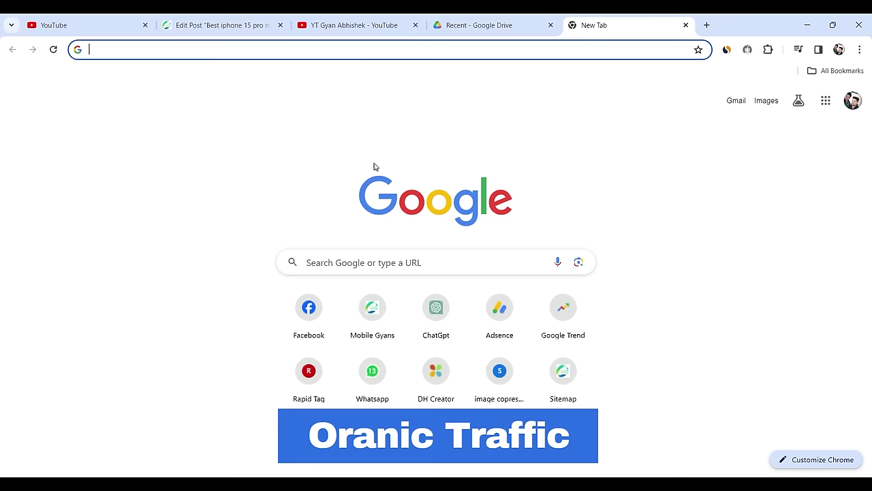
{"action": "type", "text": "best"}
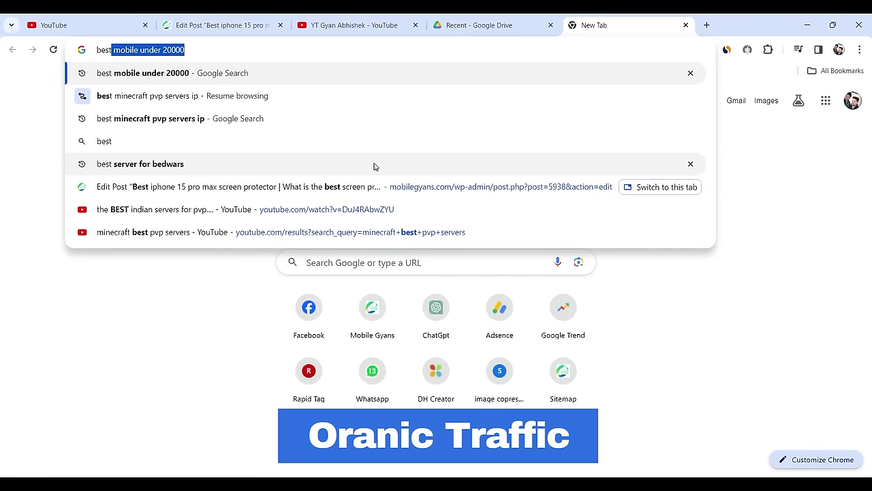
{"action": "key", "text": "Return"}
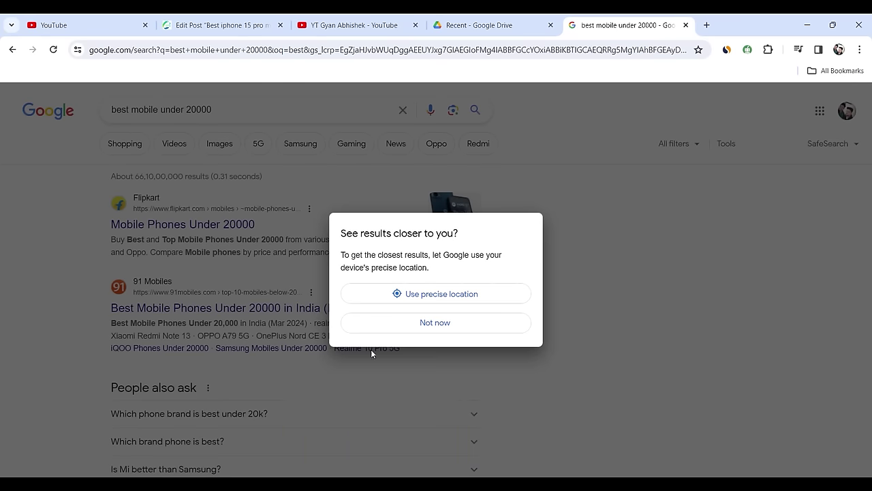
{"action": "left_click", "coordinate": [416, 326]}
Open the Croma result "Buy Mobile Phones Between 10000 to 20000 Online in India" and look through its phone listings
{"action": "scroll", "coordinate": [502, 357], "scroll_direction": "down", "scroll_amount": 6}
{"action": "scroll", "coordinate": [526, 369], "scroll_direction": "down", "scroll_amount": 15}
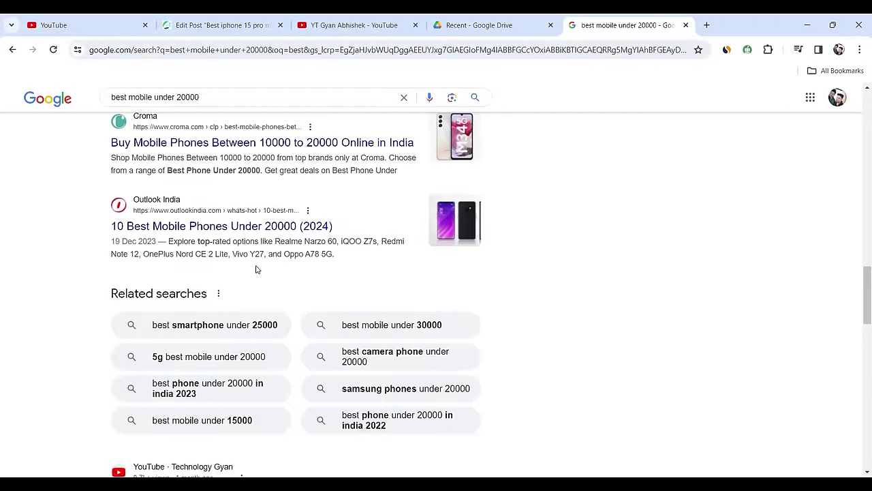
{"action": "scroll", "coordinate": [346, 311], "scroll_direction": "down", "scroll_amount": 3}
{"action": "scroll", "coordinate": [347, 312], "scroll_direction": "up", "scroll_amount": 3}
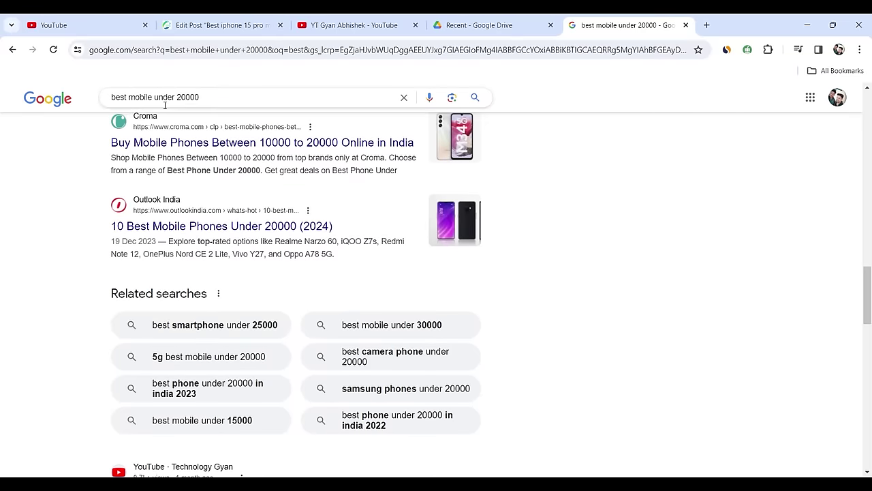
{"action": "scroll", "coordinate": [271, 241], "scroll_direction": "down", "scroll_amount": 1}
{"action": "scroll", "coordinate": [271, 240], "scroll_direction": "up", "scroll_amount": 4}
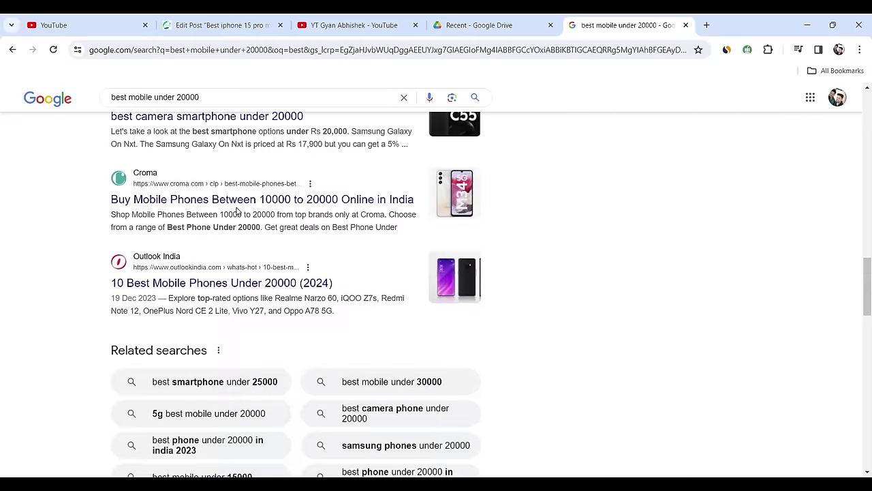
{"action": "scroll", "coordinate": [156, 206], "scroll_direction": "down", "scroll_amount": 2}
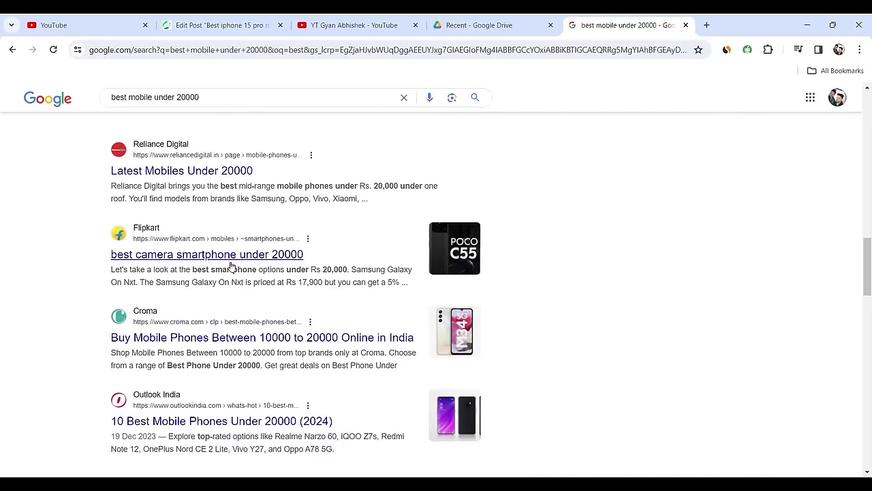
{"action": "left_click", "coordinate": [174, 256]}
{"action": "scroll", "coordinate": [594, 366], "scroll_direction": "down", "scroll_amount": 5}
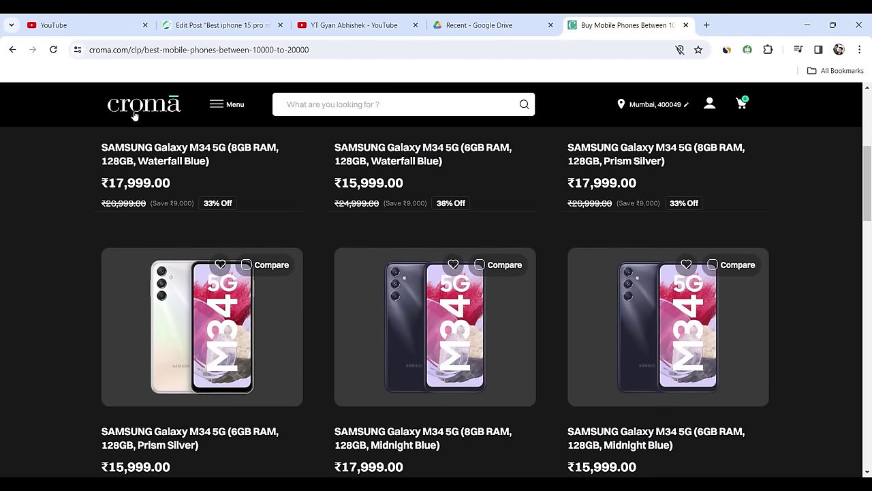
Return to the Google results, decline the precise-location request again, and review the listings back up to the first result
{"action": "left_click", "coordinate": [12, 49]}
{"action": "scroll", "coordinate": [315, 310], "scroll_direction": "down", "scroll_amount": 2}
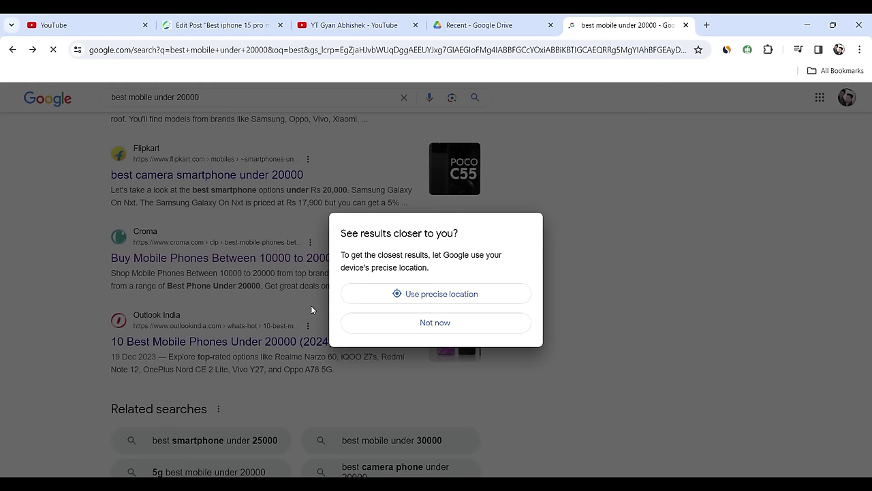
{"action": "left_click", "coordinate": [434, 322]}
{"action": "scroll", "coordinate": [434, 323], "scroll_direction": "up", "scroll_amount": 4}
{"action": "scroll", "coordinate": [433, 323], "scroll_direction": "up", "scroll_amount": 6}
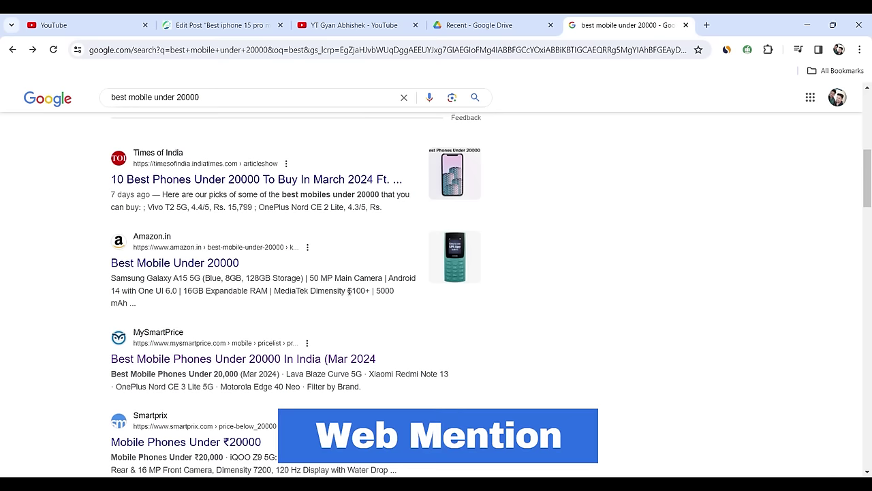
{"action": "scroll", "coordinate": [349, 290], "scroll_direction": "up", "scroll_amount": 4}
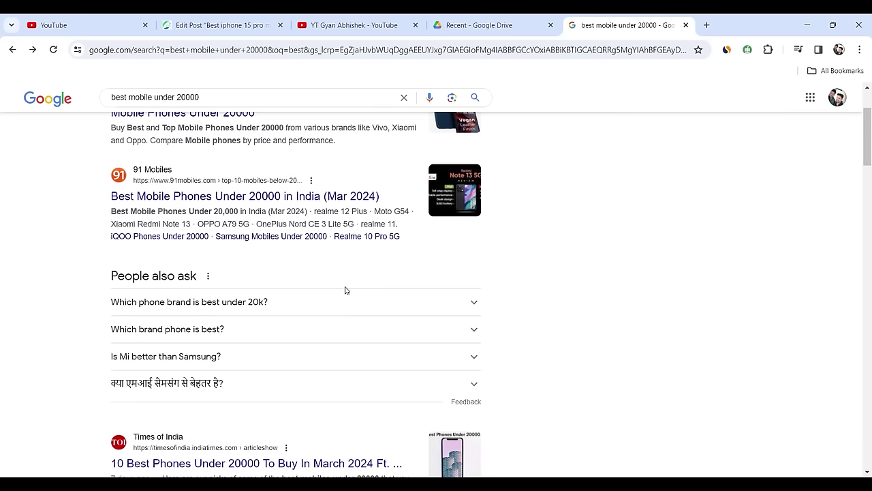
{"action": "scroll", "coordinate": [345, 290], "scroll_direction": "up", "scroll_amount": 2}
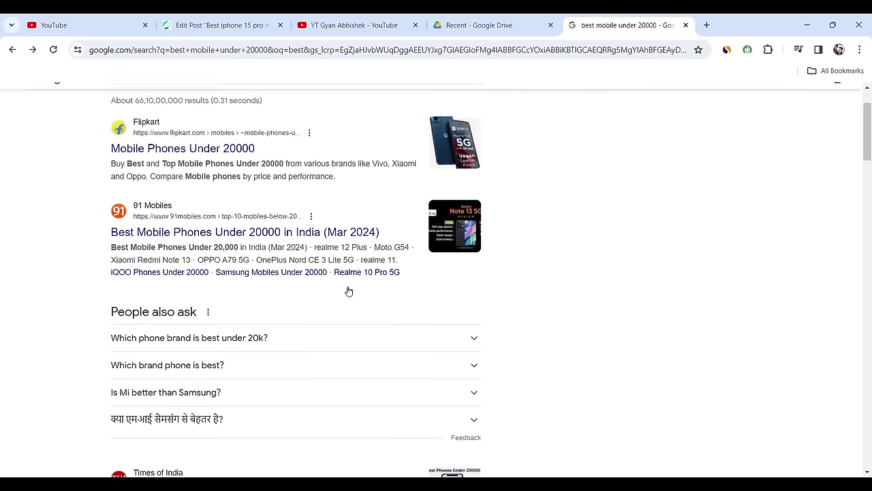
Examine the Google query "best mobile under 20000", the sites ranking for it and its suggested searches
{"action": "left_click", "coordinate": [164, 118]}
{"action": "left_click_drag", "start_coordinate": [164, 118], "coordinate": [226, 115]}
{"action": "left_click", "coordinate": [229, 115]}
{"action": "left_click", "coordinate": [613, 323]}
{"action": "scroll", "coordinate": [609, 350], "scroll_direction": "down", "scroll_amount": 1}
{"action": "scroll", "coordinate": [609, 350], "scroll_direction": "down", "scroll_amount": 4}
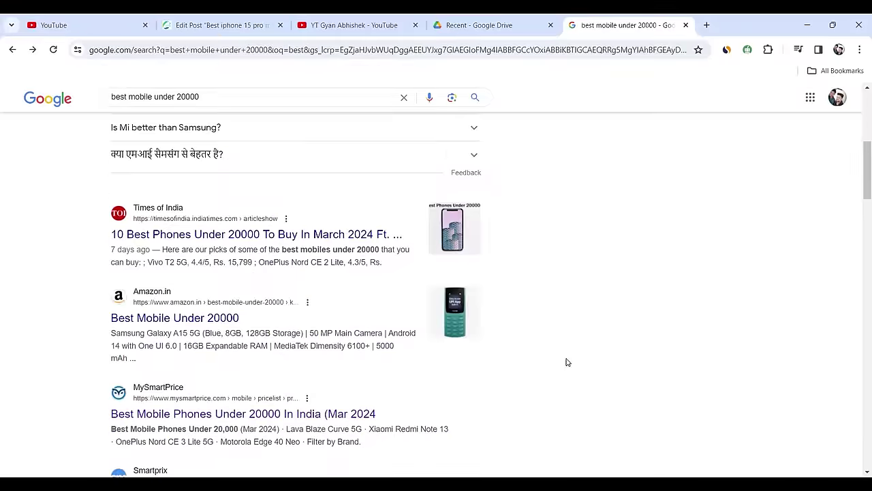
{"action": "scroll", "coordinate": [470, 344], "scroll_direction": "down", "scroll_amount": 2}
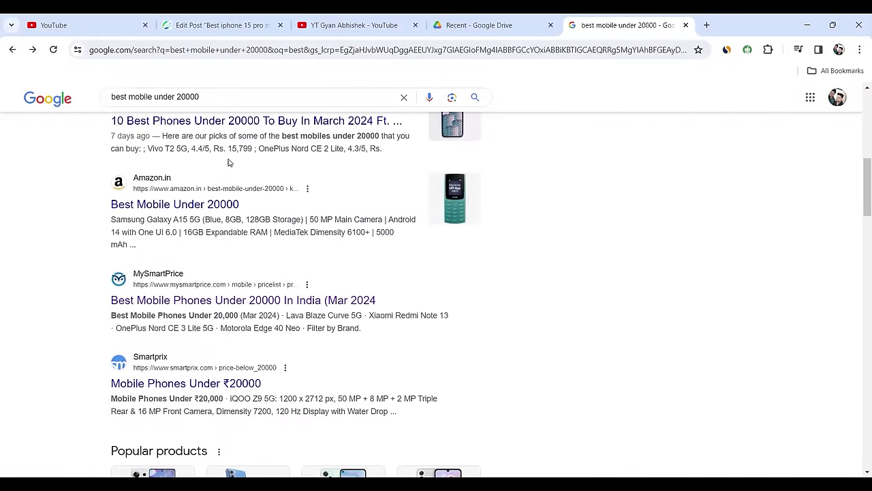
{"action": "double_click", "coordinate": [119, 97]}
{"action": "left_click", "coordinate": [219, 101]}
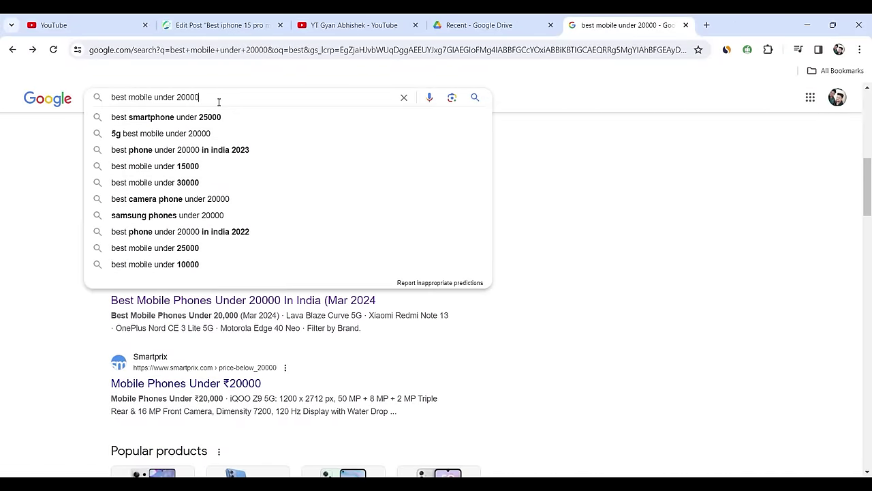
{"action": "left_click", "coordinate": [552, 226]}
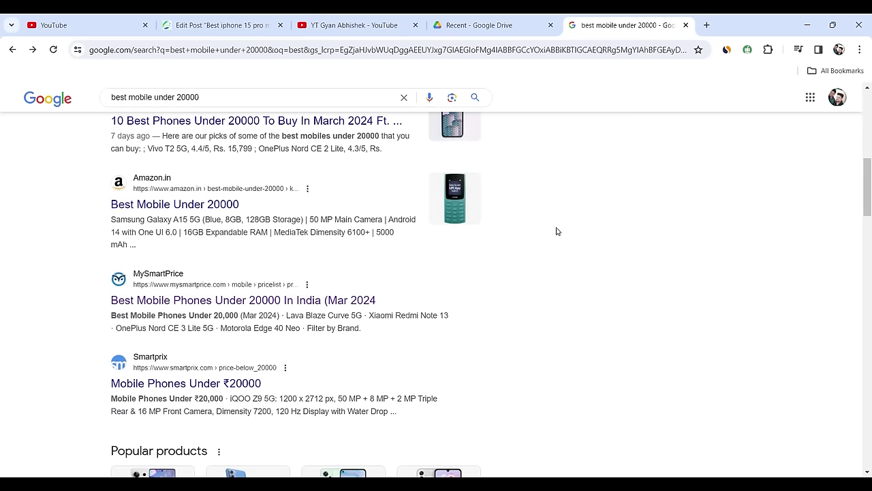
Examine the remaining search results, from the popular products through the Reliance Digital, Flipkart, Croma and Outlook India listings
{"action": "scroll", "coordinate": [557, 232], "scroll_direction": "down", "scroll_amount": 1}
{"action": "scroll", "coordinate": [555, 239], "scroll_direction": "down", "scroll_amount": 1}
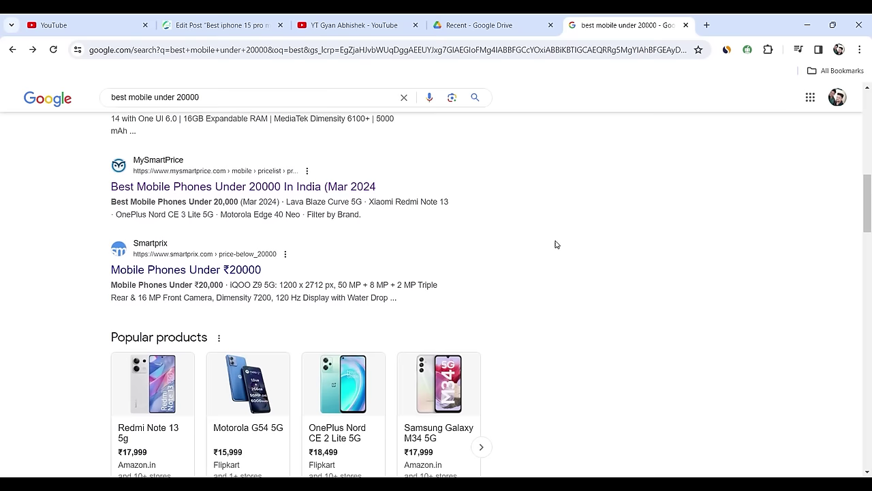
{"action": "scroll", "coordinate": [557, 247], "scroll_direction": "down", "scroll_amount": 5}
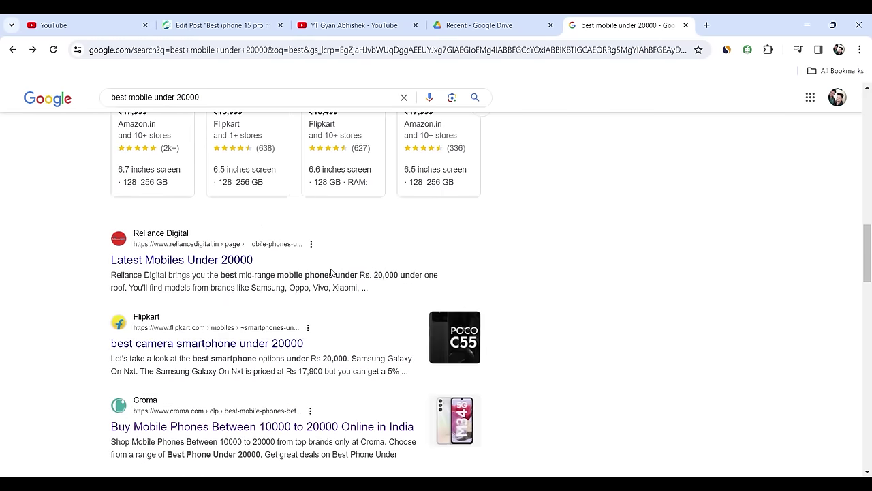
{"action": "scroll", "coordinate": [473, 242], "scroll_direction": "down", "scroll_amount": 1}
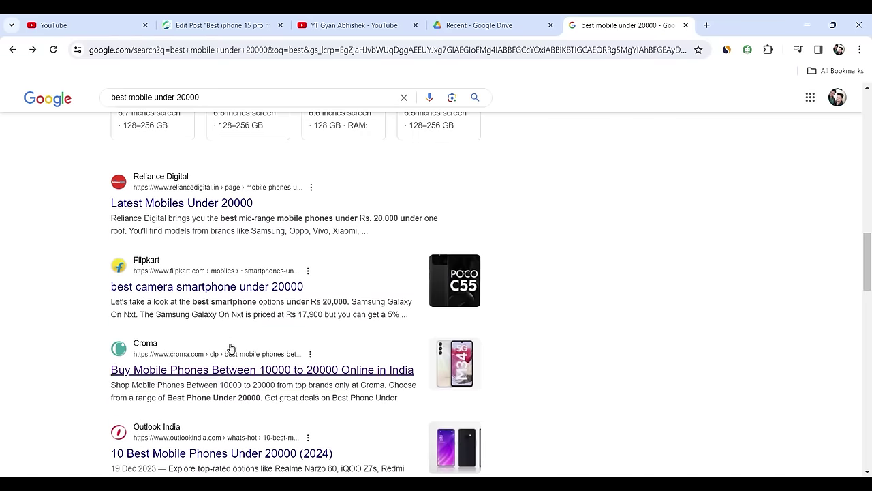
{"action": "scroll", "coordinate": [506, 289], "scroll_direction": "down", "scroll_amount": 1}
{"action": "scroll", "coordinate": [506, 289], "scroll_direction": "down", "scroll_amount": 1}
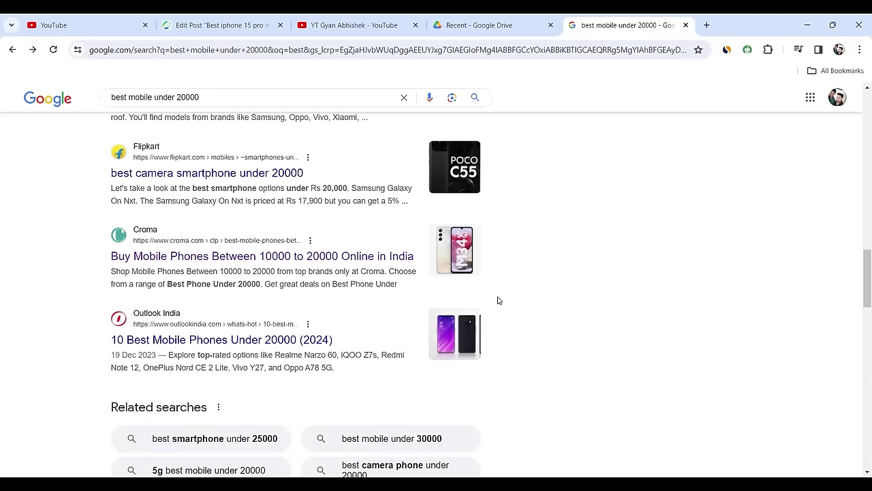
{"action": "scroll", "coordinate": [498, 300], "scroll_direction": "up", "scroll_amount": 6}
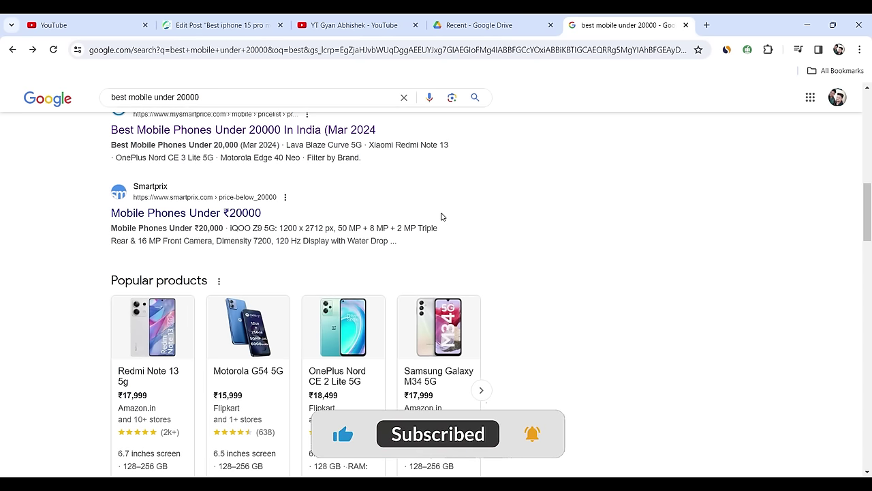
{"action": "scroll", "coordinate": [441, 217], "scroll_direction": "down", "scroll_amount": 4}
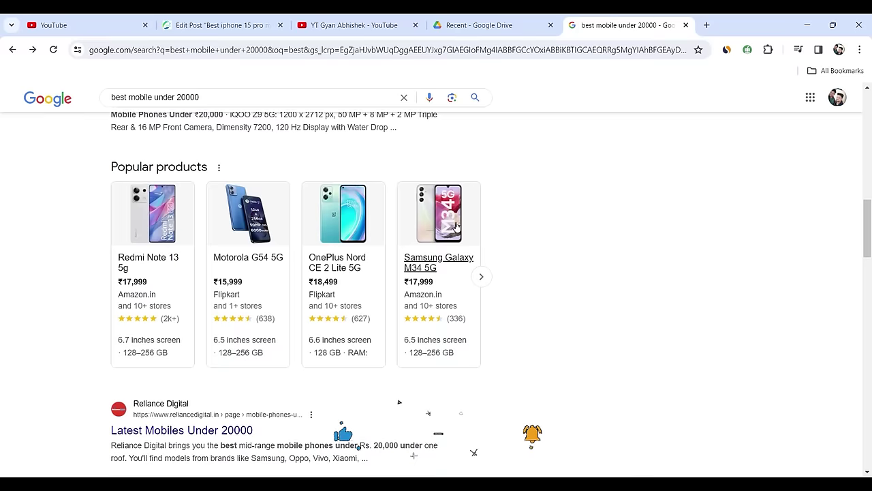
{"action": "scroll", "coordinate": [516, 265], "scroll_direction": "down", "scroll_amount": 2}
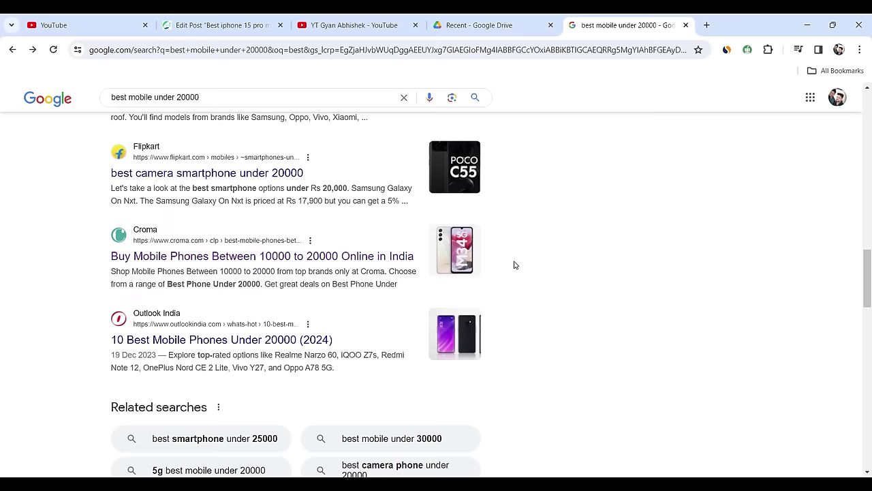
{"action": "scroll", "coordinate": [514, 265], "scroll_direction": "up", "scroll_amount": 2}
Switch to the YouTube home page and browse the recommended videos in the feed
{"action": "key", "text": "ctrl+3"}
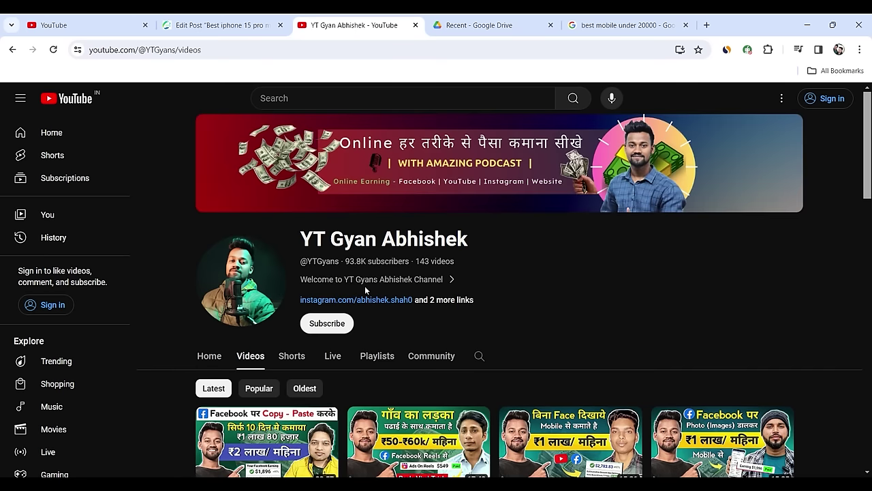
{"action": "left_click", "coordinate": [81, 27]}
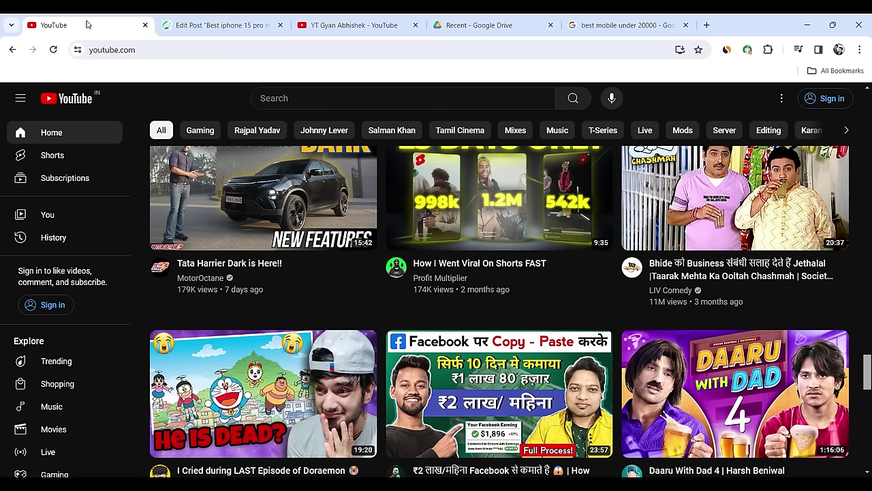
{"action": "mouse_move", "coordinate": [545, 273]}
{"action": "scroll", "coordinate": [475, 312], "scroll_direction": "down", "scroll_amount": 7}
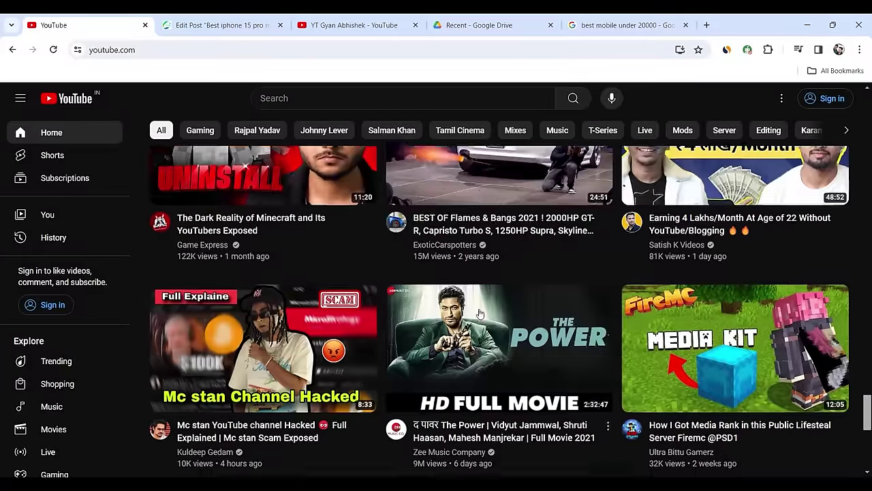
{"action": "scroll", "coordinate": [479, 313], "scroll_direction": "down", "scroll_amount": 3}
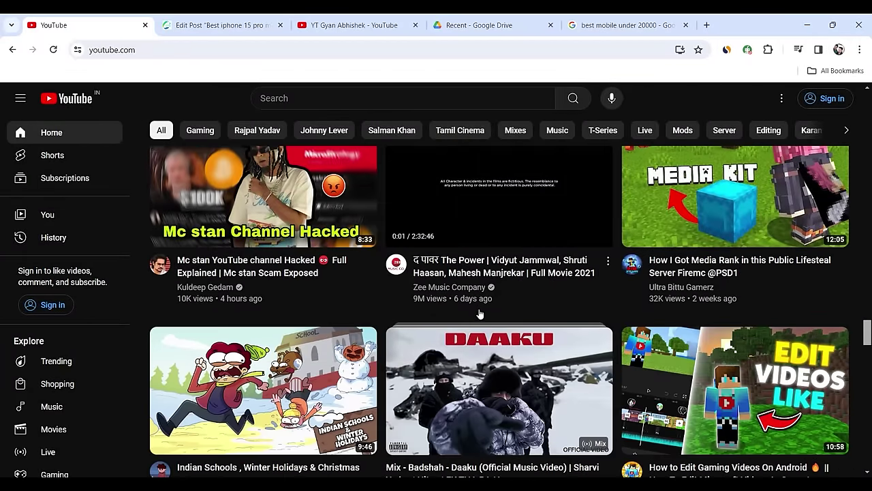
{"action": "scroll", "coordinate": [475, 312], "scroll_direction": "down", "scroll_amount": 2}
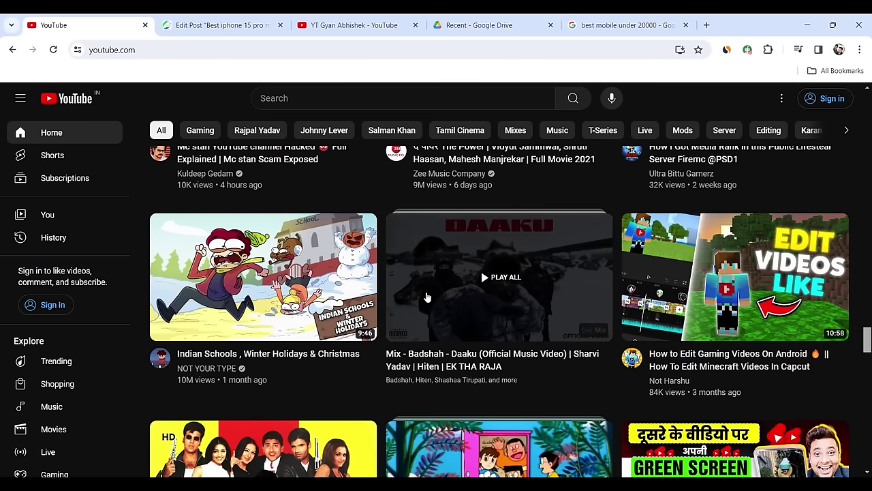
{"action": "scroll", "coordinate": [422, 296], "scroll_direction": "down", "scroll_amount": 2}
{"action": "scroll", "coordinate": [423, 296], "scroll_direction": "up", "scroll_amount": 5}
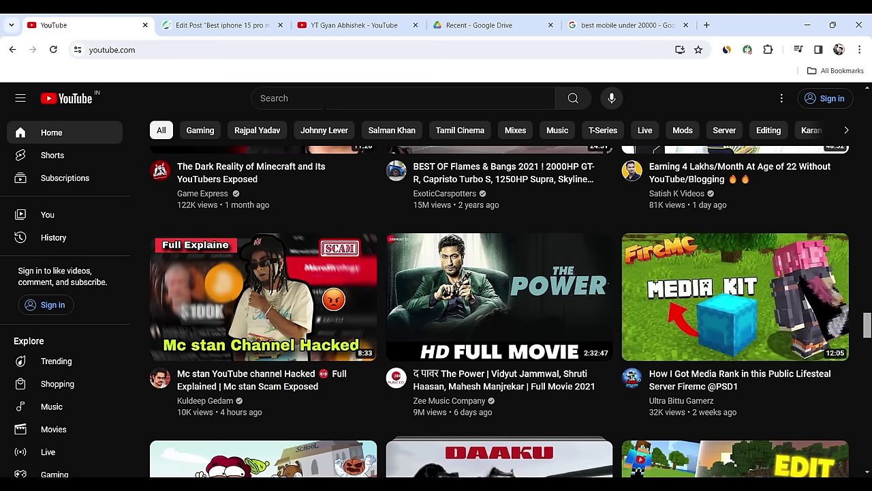
{"action": "scroll", "coordinate": [357, 132], "scroll_direction": "down", "scroll_amount": 6}
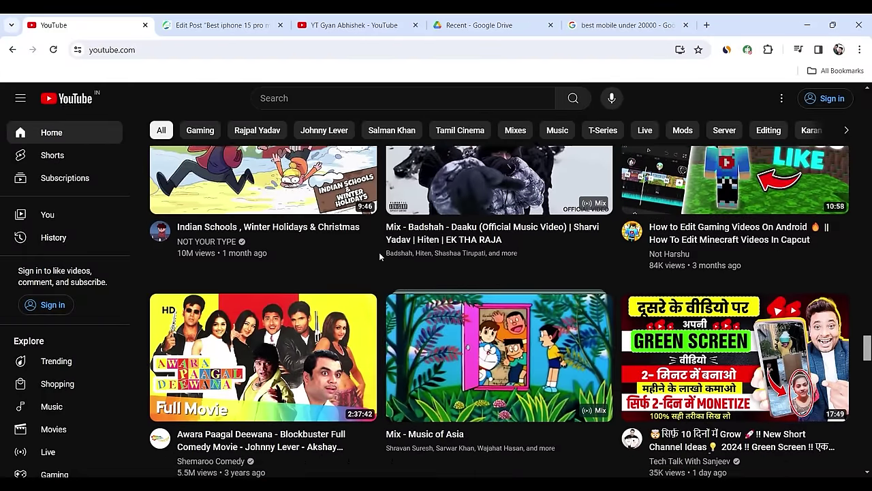
{"action": "scroll", "coordinate": [379, 256], "scroll_direction": "down", "scroll_amount": 4}
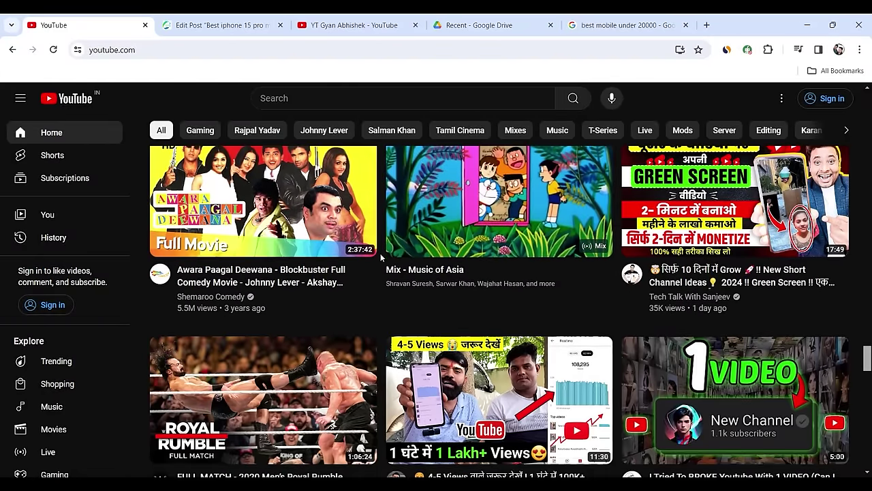
{"action": "scroll", "coordinate": [380, 256], "scroll_direction": "down", "scroll_amount": 1}
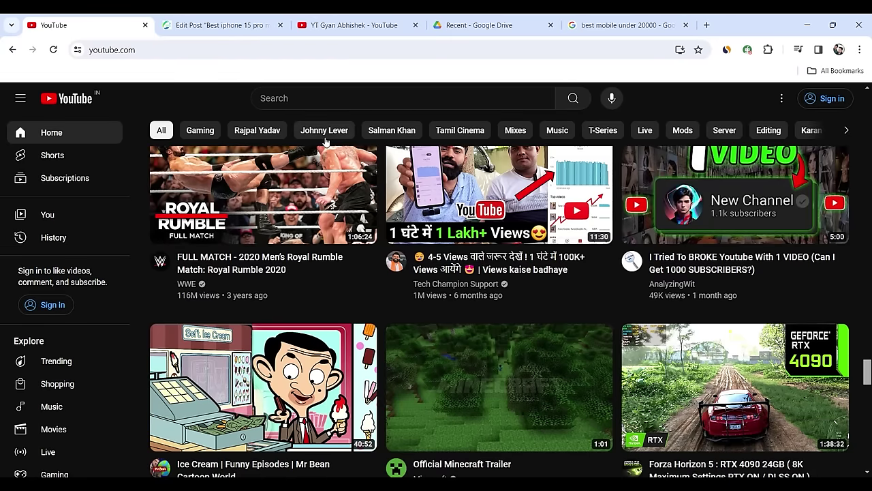
Search YouTube for "animal full movie" using the suggested query
{"action": "left_click", "coordinate": [260, 98]}
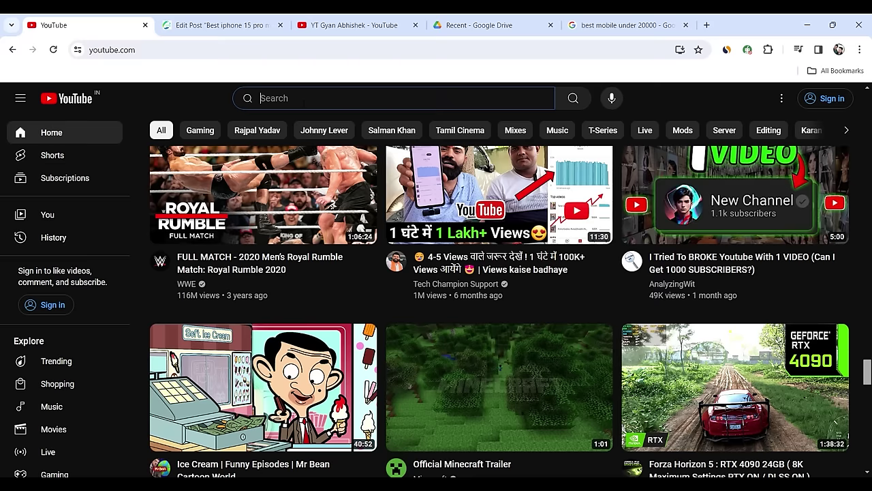
{"action": "type", "text": "anima"}
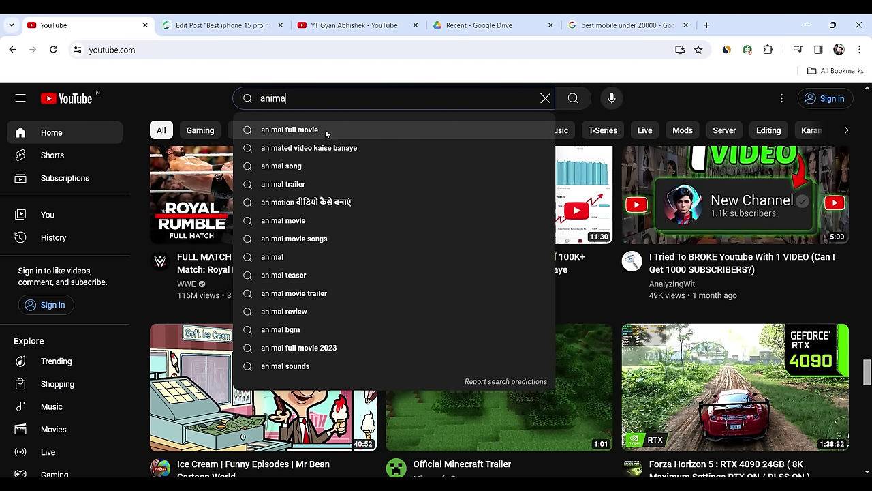
{"action": "left_click", "coordinate": [293, 132]}
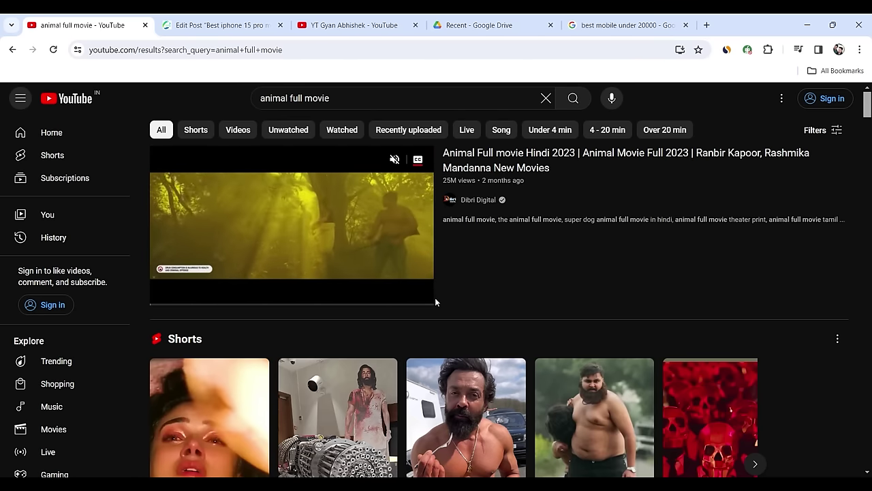
Skim the "animal full movie" results and run the suggested YouTube search "animal full movie 2023 hindi"
{"action": "scroll", "coordinate": [483, 286], "scroll_direction": "down", "scroll_amount": 6}
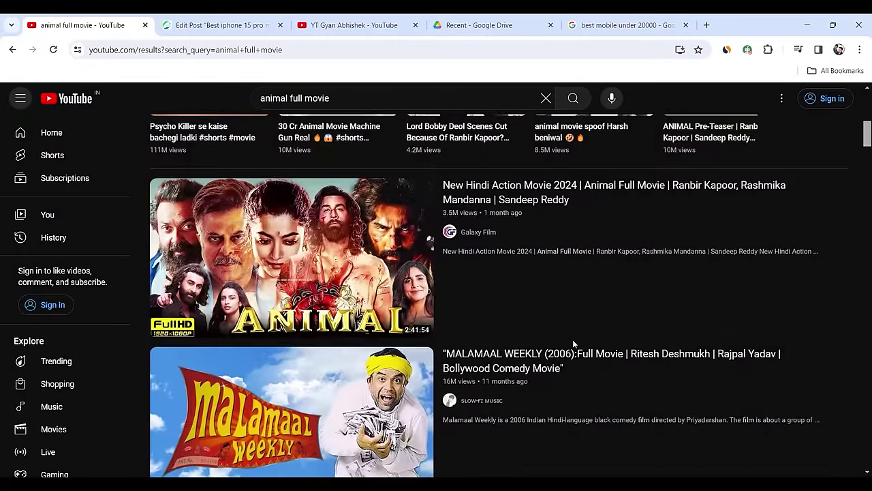
{"action": "scroll", "coordinate": [572, 340], "scroll_direction": "down", "scroll_amount": 3}
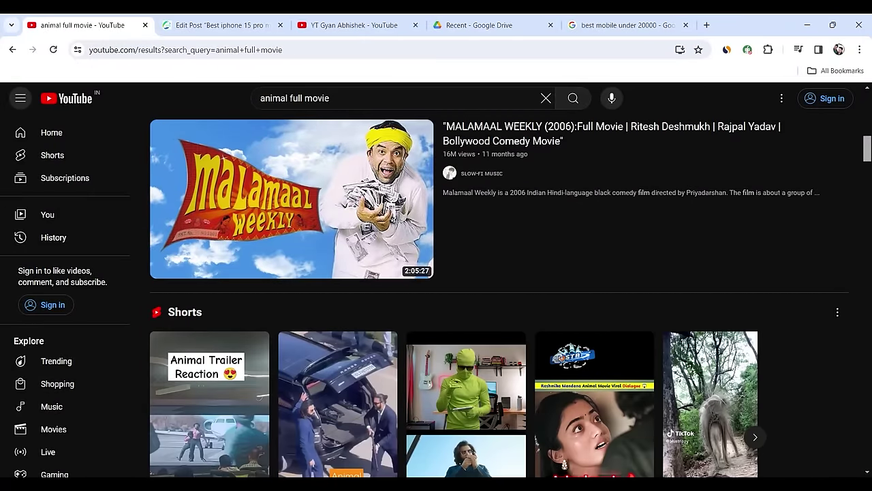
{"action": "left_click", "coordinate": [329, 98]}
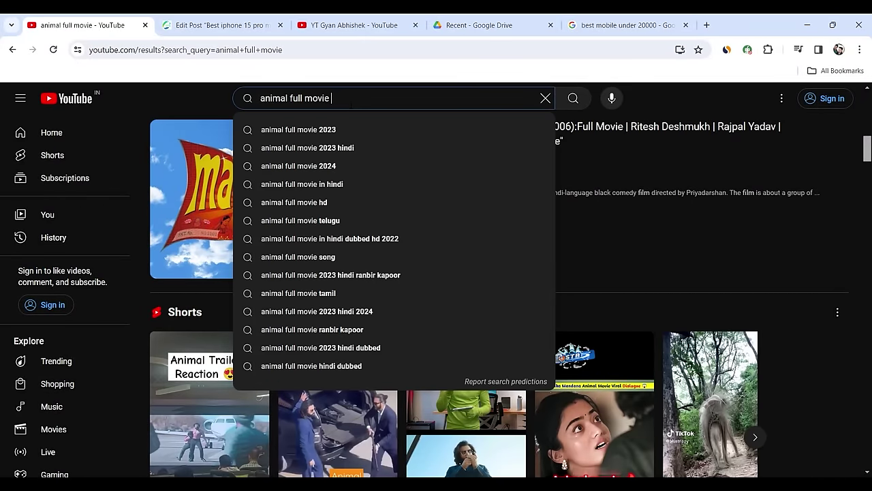
{"action": "key", "text": "Down"}
{"action": "key", "text": "Down"}
{"action": "key", "text": "Return"}
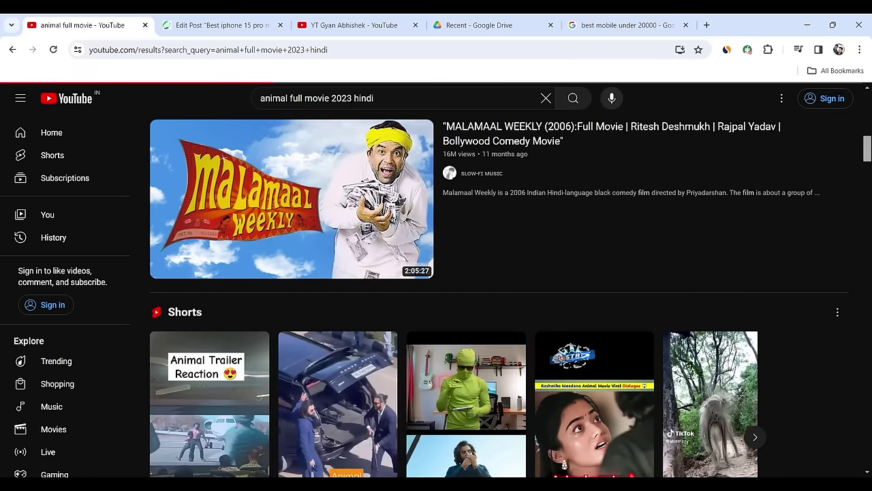
Examine the YouTube results for "animal full movie 2023 hindi" down through the "Channels new to you" section
{"action": "scroll", "coordinate": [863, 335], "scroll_direction": "down", "scroll_amount": 20}
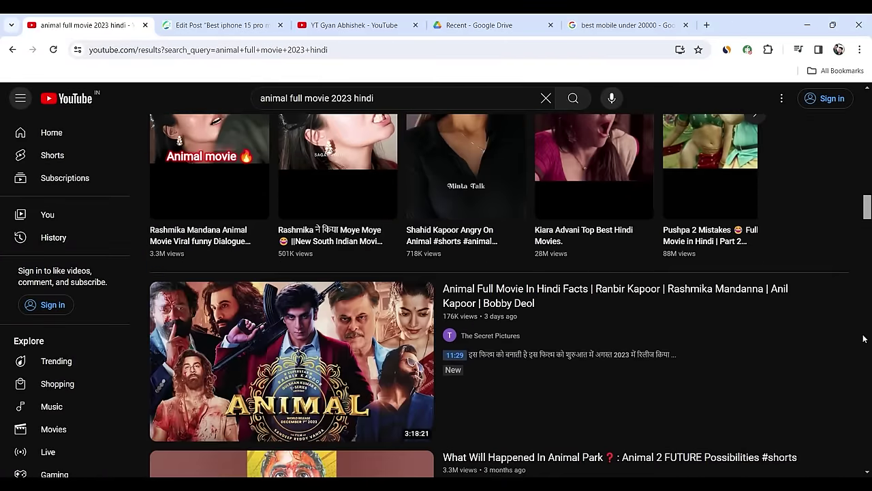
{"action": "scroll", "coordinate": [863, 335], "scroll_direction": "down", "scroll_amount": 10}
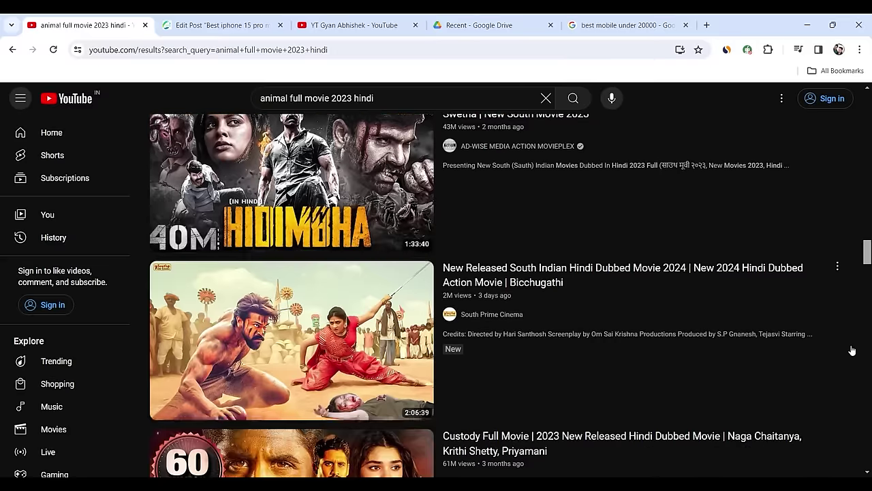
{"action": "mouse_move", "coordinate": [852, 350]}
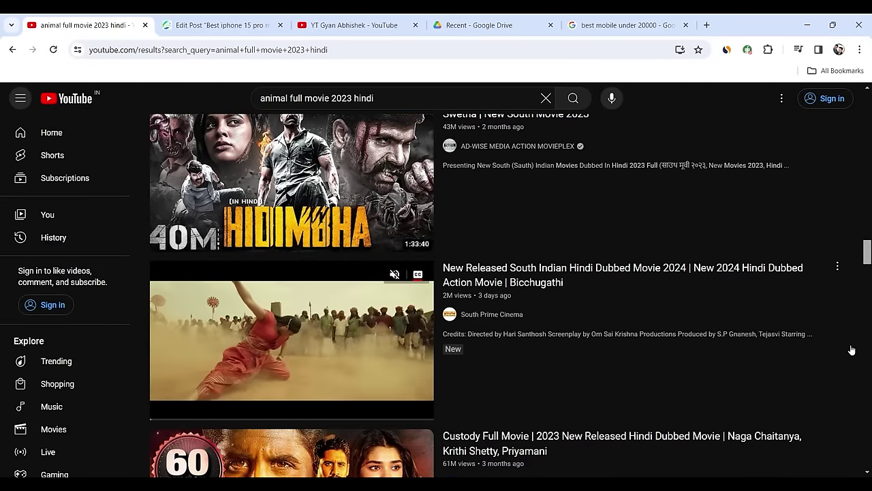
{"action": "scroll", "coordinate": [852, 350], "scroll_direction": "down", "scroll_amount": 2}
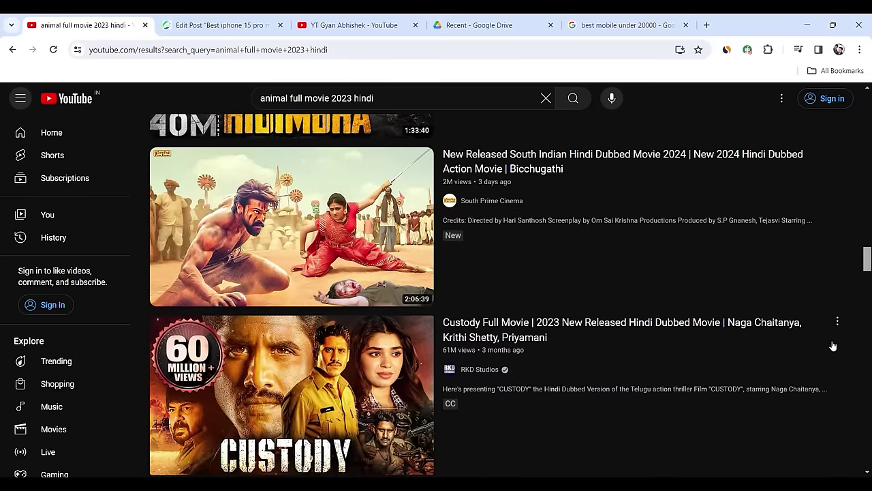
{"action": "scroll", "coordinate": [833, 346], "scroll_direction": "down", "scroll_amount": 5}
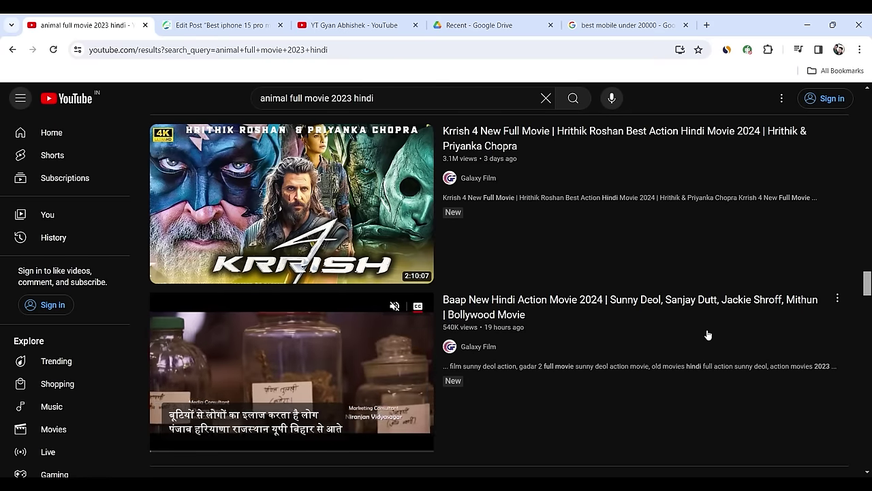
{"action": "scroll", "coordinate": [709, 334], "scroll_direction": "down", "scroll_amount": 5}
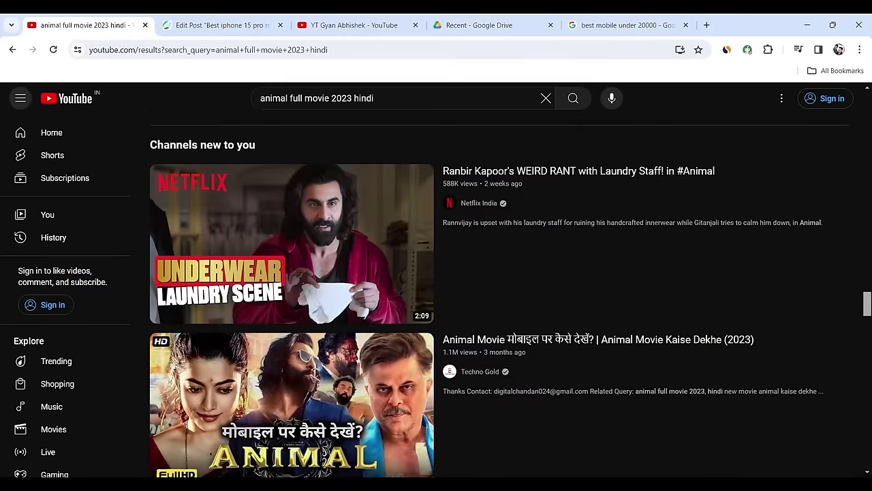
{"action": "scroll", "coordinate": [497, 279], "scroll_direction": "down", "scroll_amount": 2}
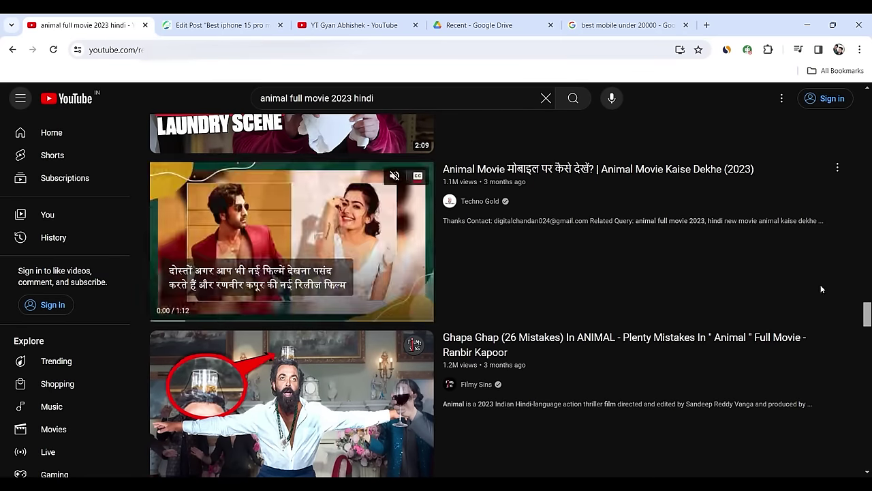
Glance at the screen protector blog post and bring up the YouTube search results for "mobile gyans"
{"action": "left_click", "coordinate": [239, 24]}
{"action": "scroll", "coordinate": [363, 389], "scroll_direction": "down", "scroll_amount": 2}
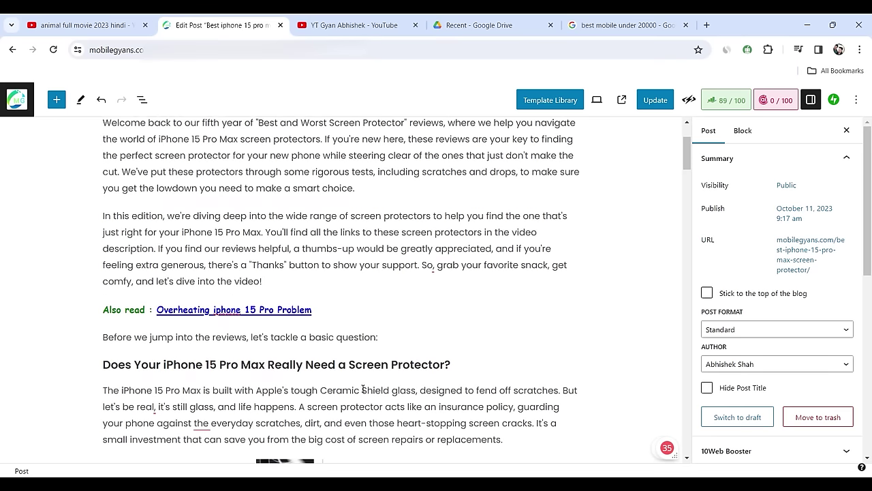
{"action": "key", "text": "ctrl+shift+Tab"}
{"action": "key", "text": "ctrl+Tab"}
{"action": "key", "text": "ctrl+Tab"}
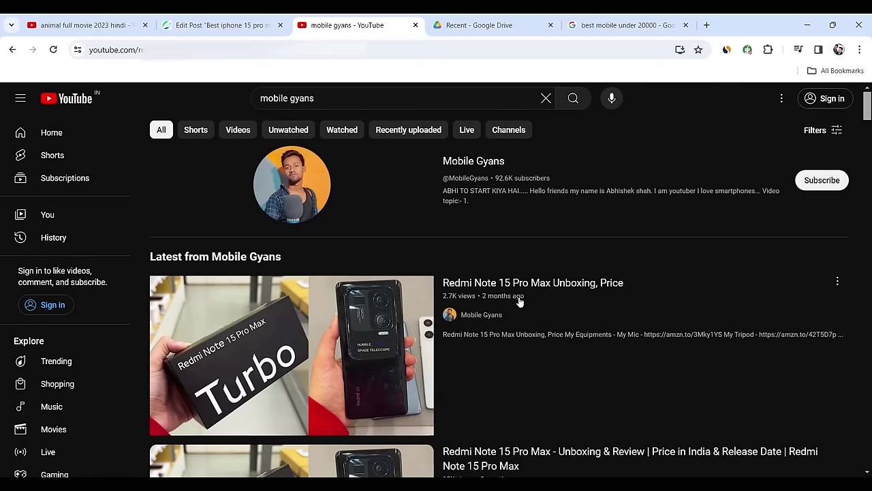
Return to the WordPress post on the best iPhone 15 Pro Max screen protector and review its title and introduction
{"action": "left_click", "coordinate": [222, 25]}
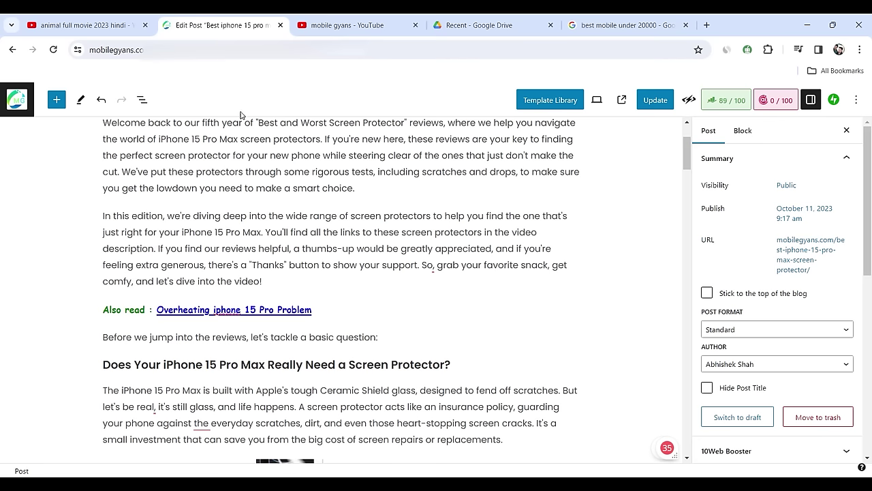
{"action": "left_click", "coordinate": [186, 191]}
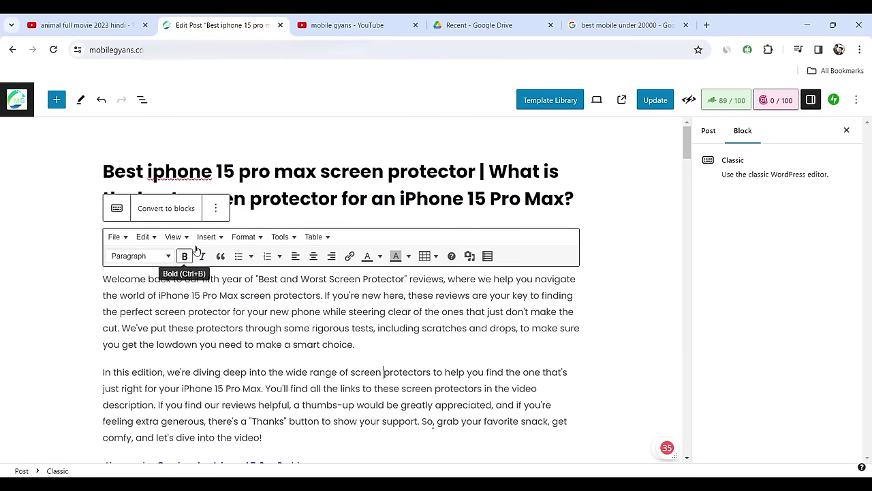
{"action": "left_click", "coordinate": [312, 198]}
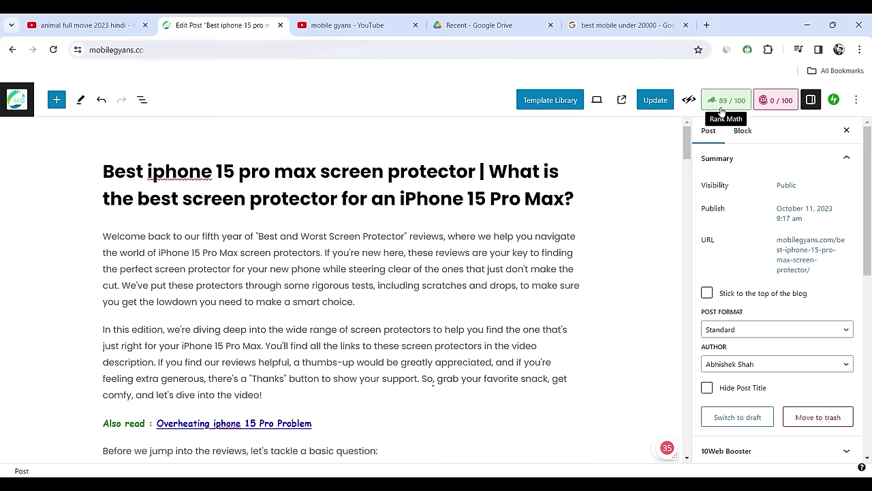
Find the "Animal Movie Download - Click Here" link in the blog post and inspect its target address
{"action": "scroll", "coordinate": [341, 286], "scroll_direction": "down", "scroll_amount": 3}
{"action": "scroll", "coordinate": [373, 404], "scroll_direction": "down", "scroll_amount": 5}
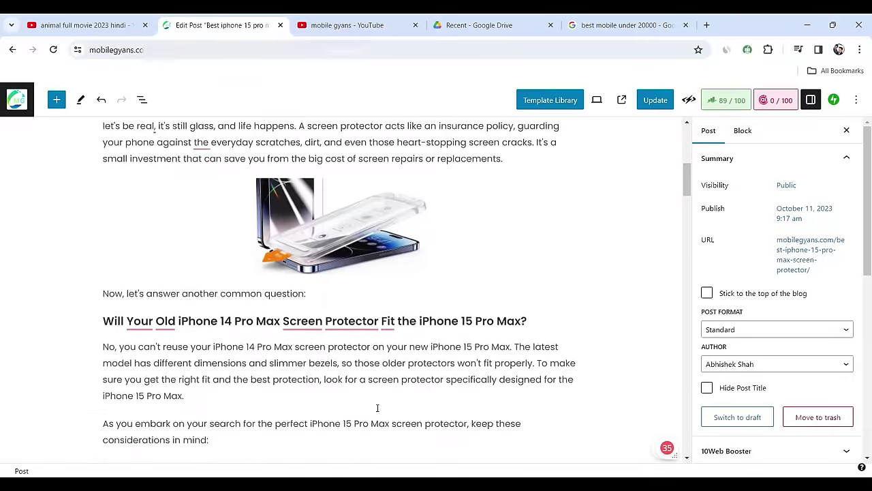
{"action": "scroll", "coordinate": [370, 404], "scroll_direction": "down", "scroll_amount": 1}
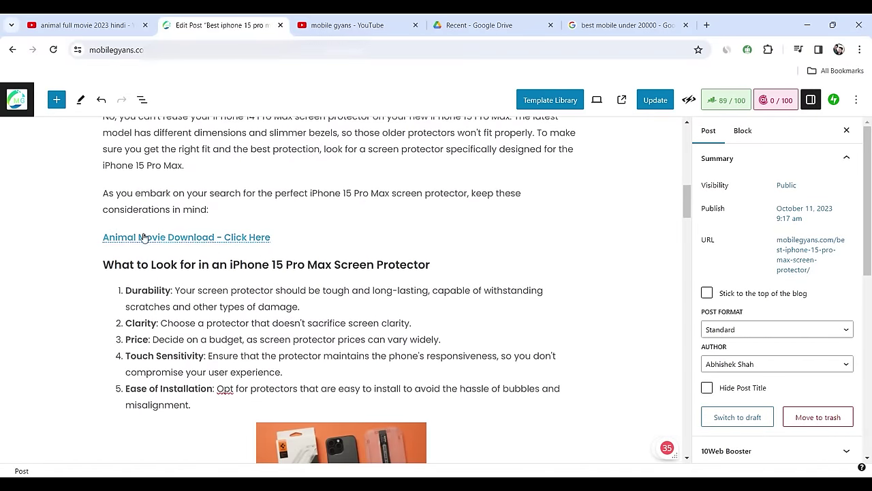
{"action": "left_click", "coordinate": [233, 238]}
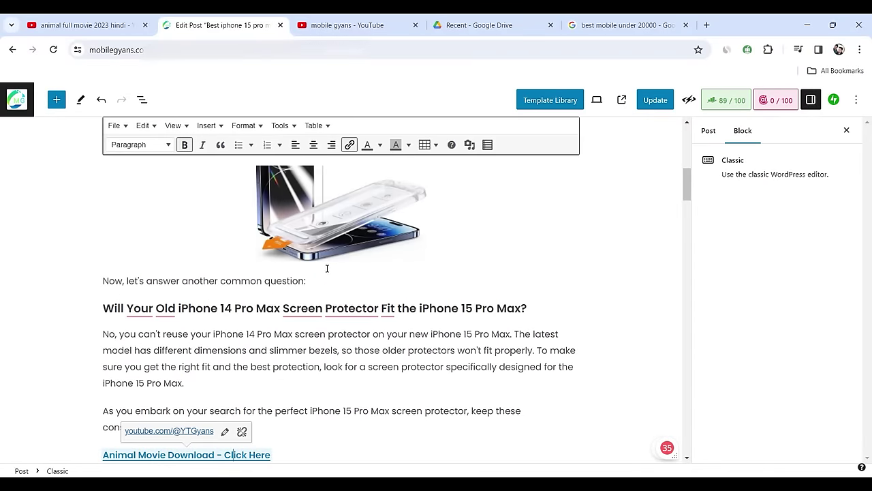
{"action": "scroll", "coordinate": [272, 355], "scroll_direction": "down", "scroll_amount": 2}
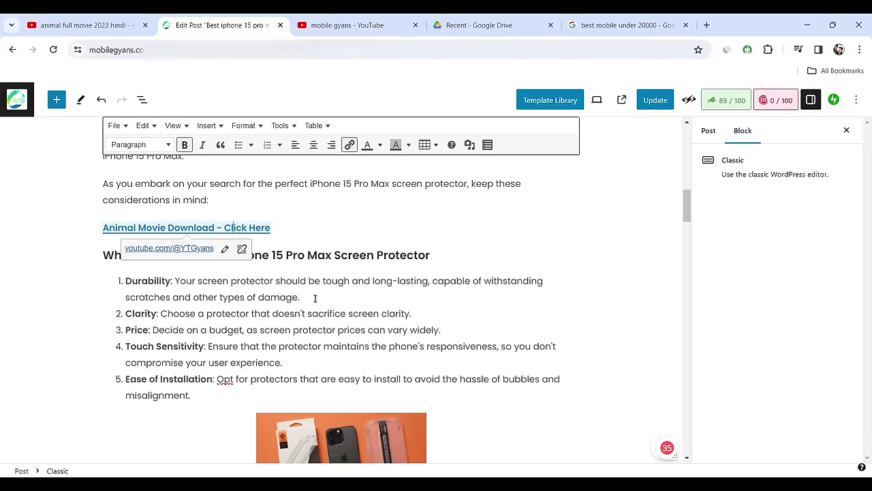
{"action": "left_click", "coordinate": [285, 294]}
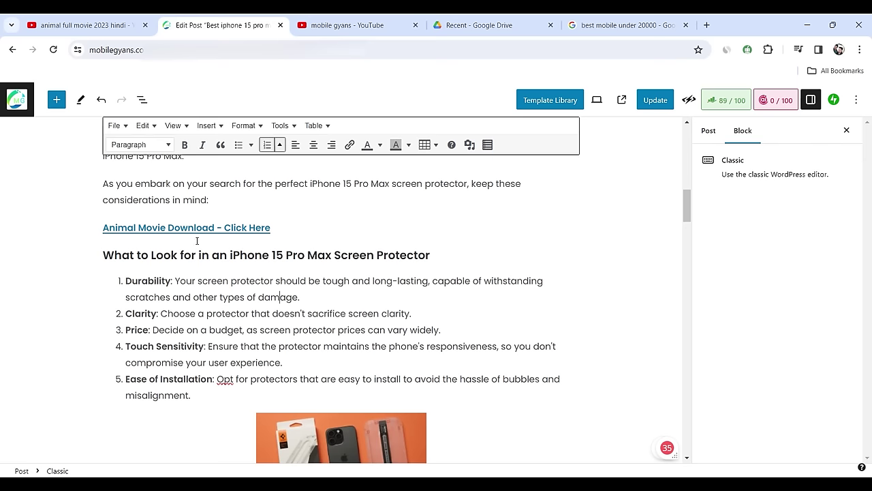
Open the YouTube channel behind the "Animal Movie Download - Click Here" link, look over its page and return to the post
{"action": "scroll", "coordinate": [238, 287], "scroll_direction": "down", "scroll_amount": 6}
{"action": "scroll", "coordinate": [269, 345], "scroll_direction": "up", "scroll_amount": 3}
{"action": "scroll", "coordinate": [269, 346], "scroll_direction": "up", "scroll_amount": 5}
{"action": "scroll", "coordinate": [225, 286], "scroll_direction": "down", "scroll_amount": 1}
{"action": "left_click", "coordinate": [218, 286]}
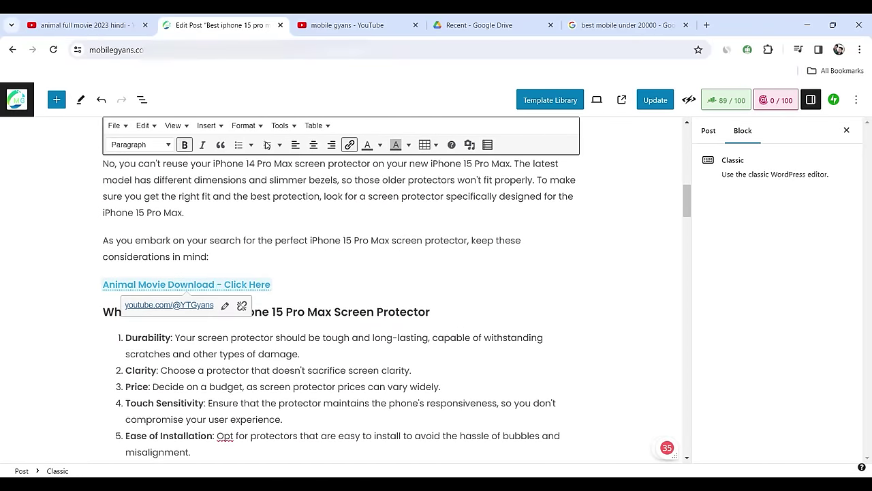
{"action": "left_click", "coordinate": [321, 25]}
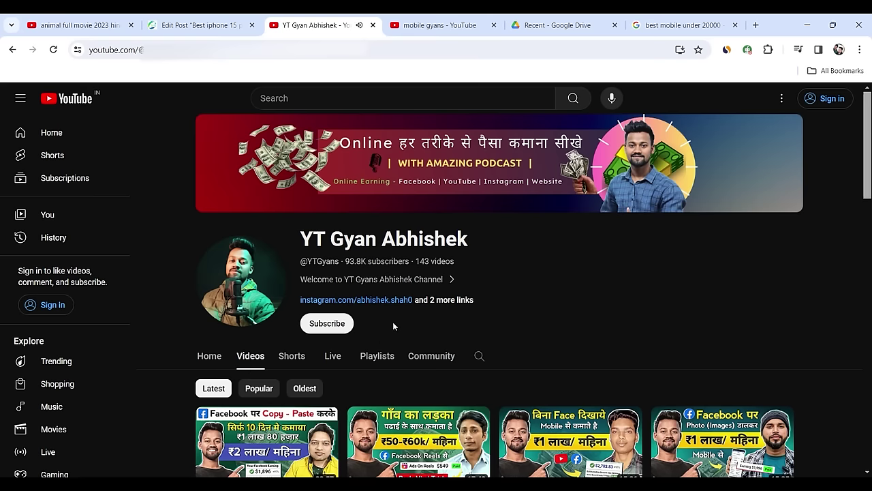
{"action": "scroll", "coordinate": [414, 286], "scroll_direction": "down", "scroll_amount": 2}
{"action": "scroll", "coordinate": [412, 327], "scroll_direction": "up", "scroll_amount": 2}
{"action": "left_click", "coordinate": [197, 25]}
{"action": "scroll", "coordinate": [419, 296], "scroll_direction": "down", "scroll_amount": 1}
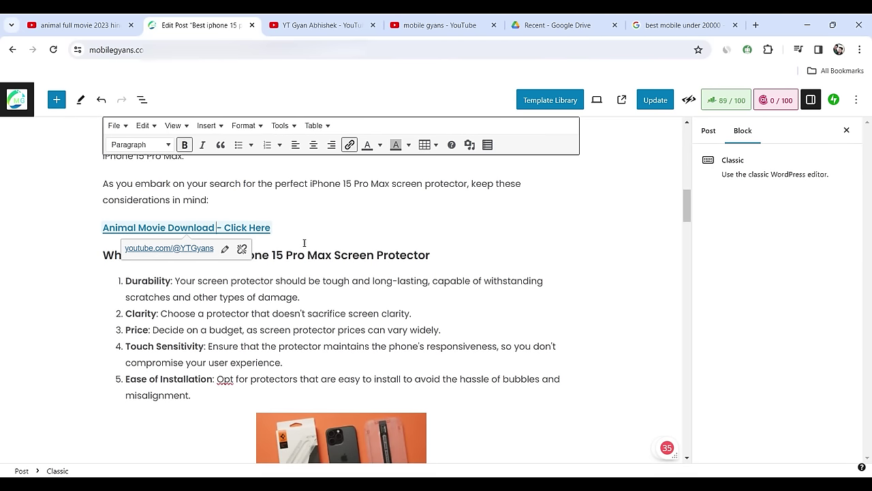
Switch to Google Drive, upload the file "part 1 movie (enhanced).wav", and return to the blog post
{"action": "left_click", "coordinate": [558, 25]}
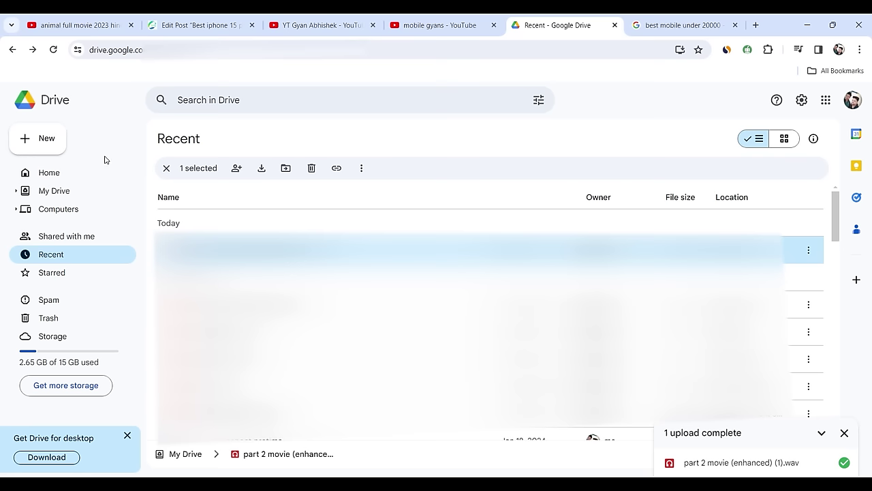
{"action": "left_click", "coordinate": [32, 144]}
{"action": "left_click", "coordinate": [60, 166]}
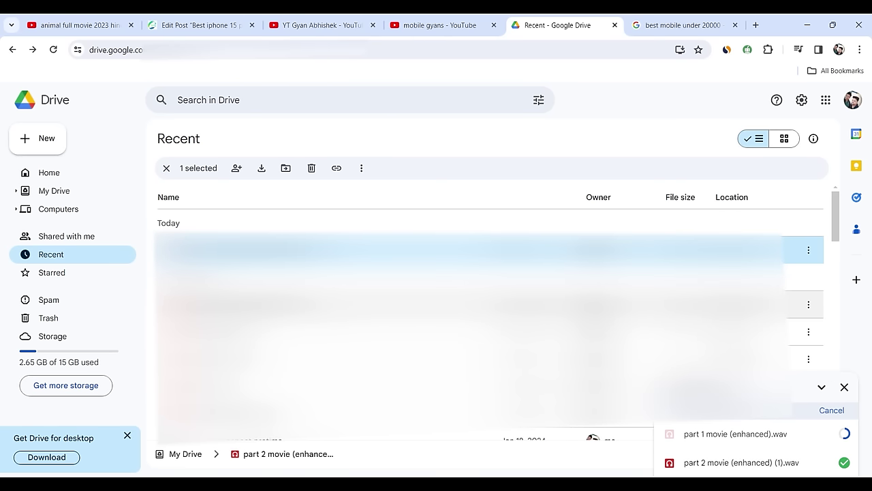
{"action": "left_click", "coordinate": [198, 26]}
{"action": "left_click", "coordinate": [271, 330]}
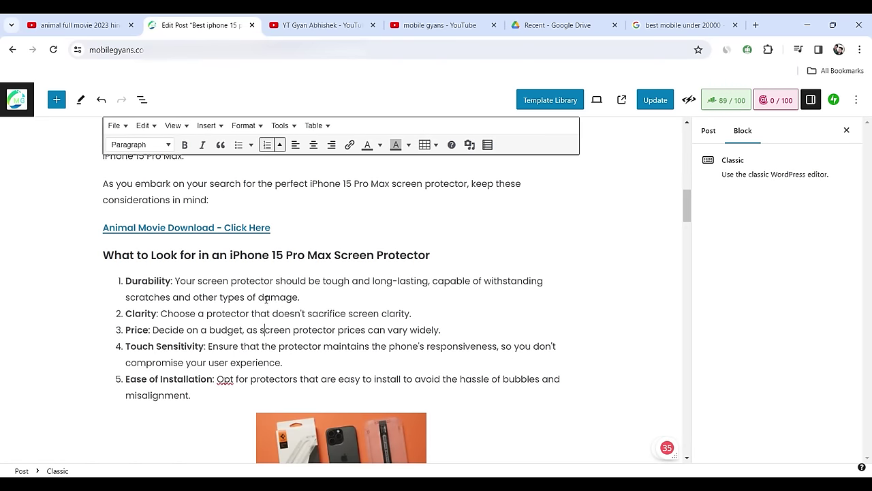
Switch back to the YouTube results for "animal full movie 2023 hindi" and review the suggested queries for that search
{"action": "left_click", "coordinate": [78, 26]}
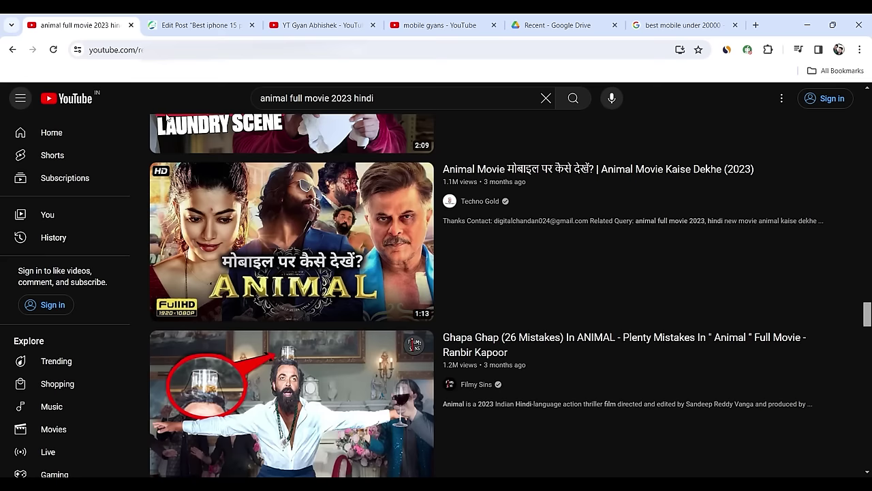
{"action": "left_click_drag", "start_coordinate": [290, 98], "coordinate": [374, 98]}
{"action": "left_click", "coordinate": [374, 99]}
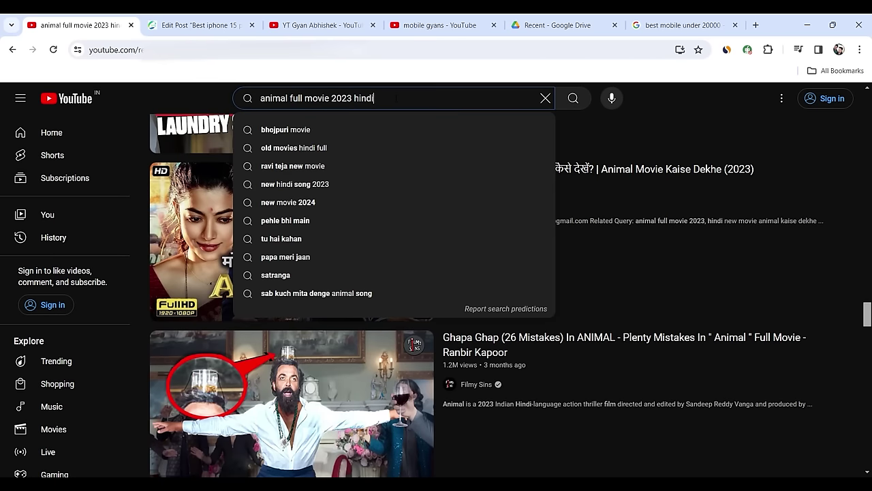
{"action": "scroll", "coordinate": [681, 273], "scroll_direction": "down", "scroll_amount": 6}
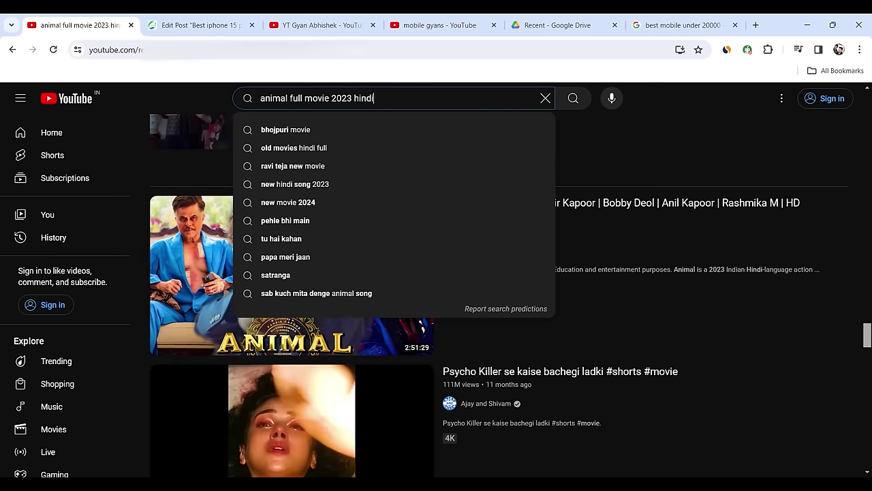
{"action": "scroll", "coordinate": [868, 348], "scroll_direction": "up", "scroll_amount": 6}
{"action": "left_click", "coordinate": [760, 293]}
Examine the further YouTube results for the Animal movie search, including the "People also search for" section
{"action": "scroll", "coordinate": [750, 307], "scroll_direction": "down", "scroll_amount": 8}
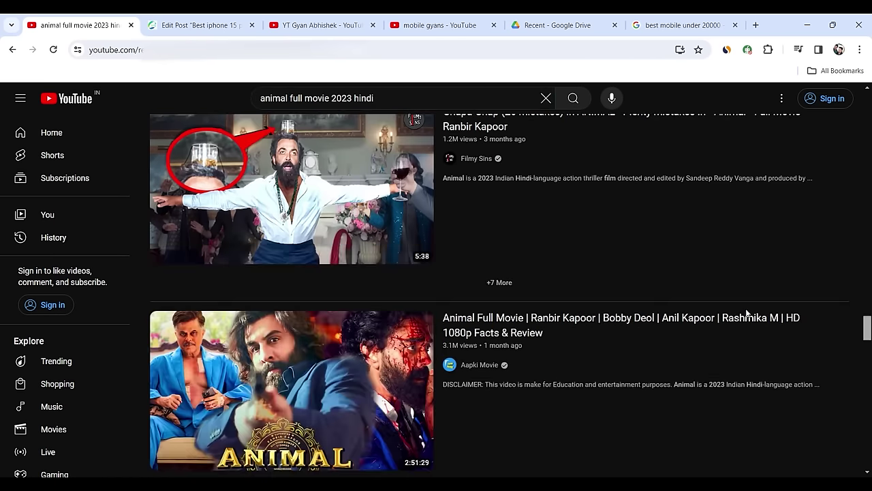
{"action": "scroll", "coordinate": [747, 321], "scroll_direction": "down", "scroll_amount": 12}
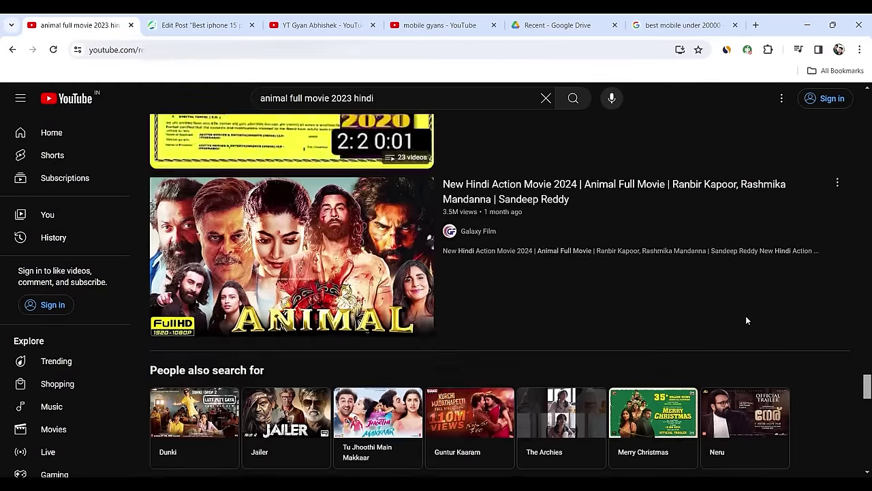
{"action": "scroll", "coordinate": [750, 321], "scroll_direction": "down", "scroll_amount": 12}
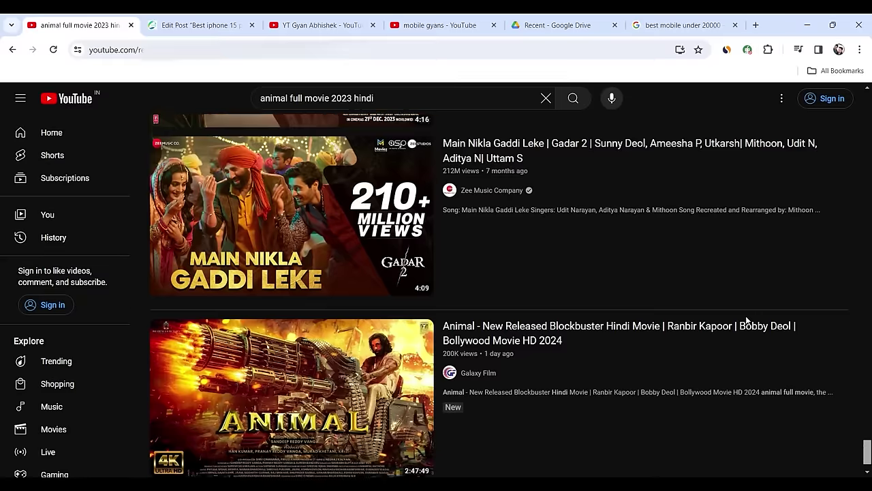
{"action": "scroll", "coordinate": [743, 347], "scroll_direction": "down", "scroll_amount": 8}
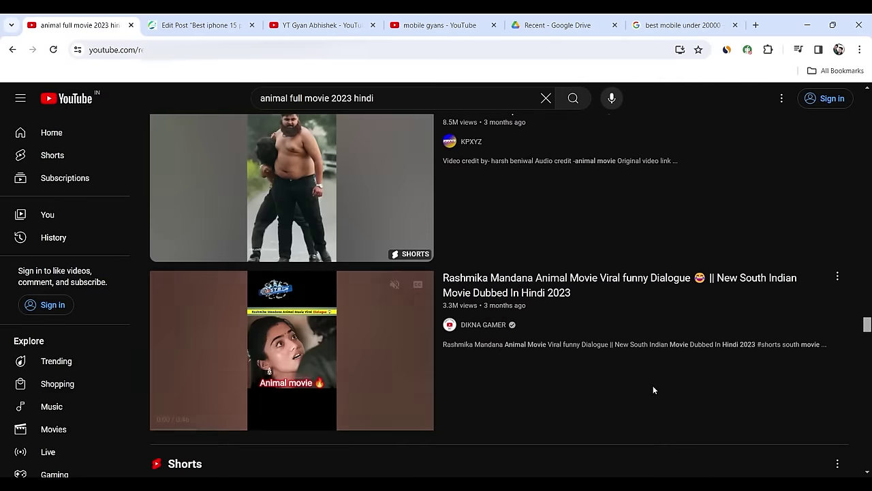
{"action": "scroll", "coordinate": [657, 390], "scroll_direction": "down", "scroll_amount": 13}
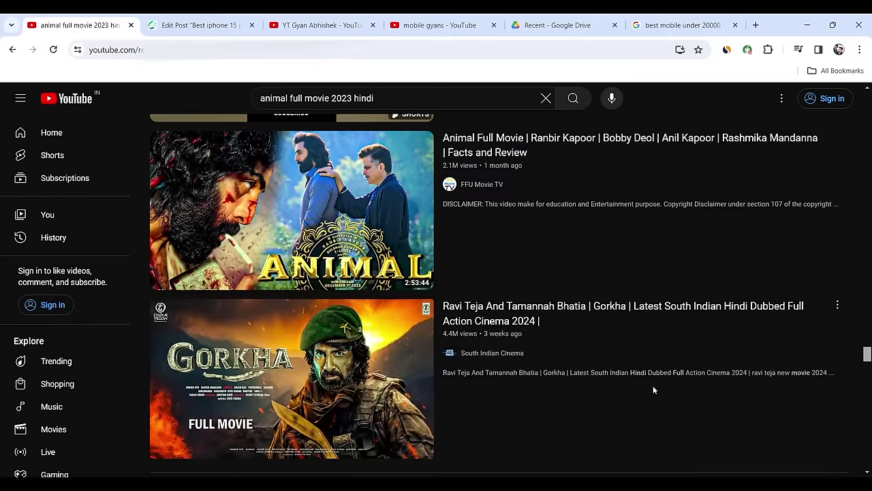
Look further down the Animal movie results, and search YouTube for "how to download animal full movie"
{"action": "scroll", "coordinate": [656, 390], "scroll_direction": "down", "scroll_amount": 6}
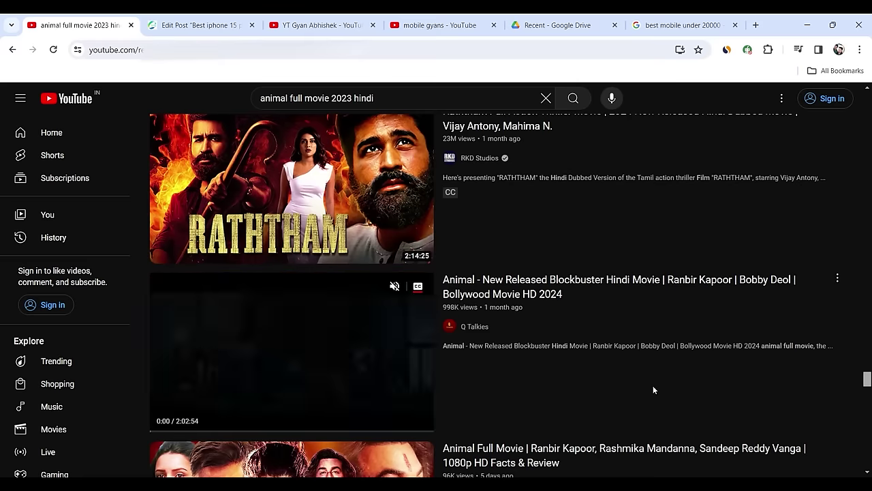
{"action": "scroll", "coordinate": [652, 390], "scroll_direction": "down", "scroll_amount": 7}
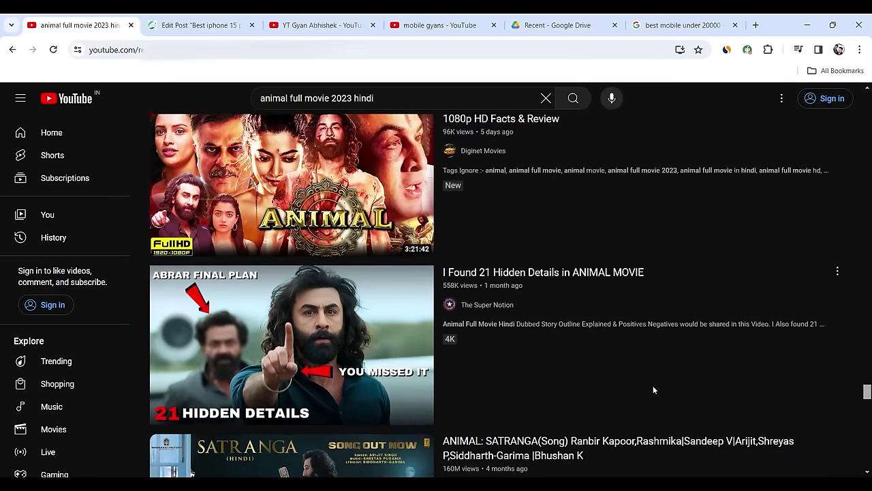
{"action": "scroll", "coordinate": [634, 361], "scroll_direction": "down", "scroll_amount": 2}
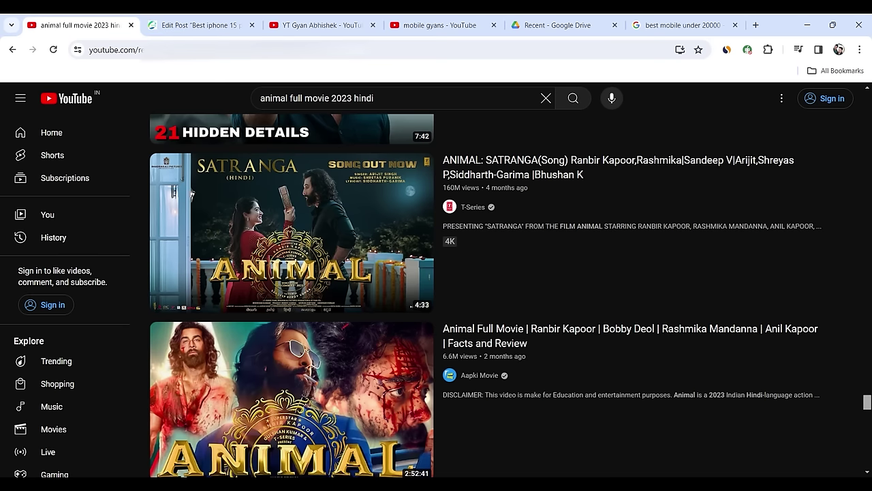
{"action": "double_click", "coordinate": [340, 99]}
{"action": "key", "text": "BackSpace"}
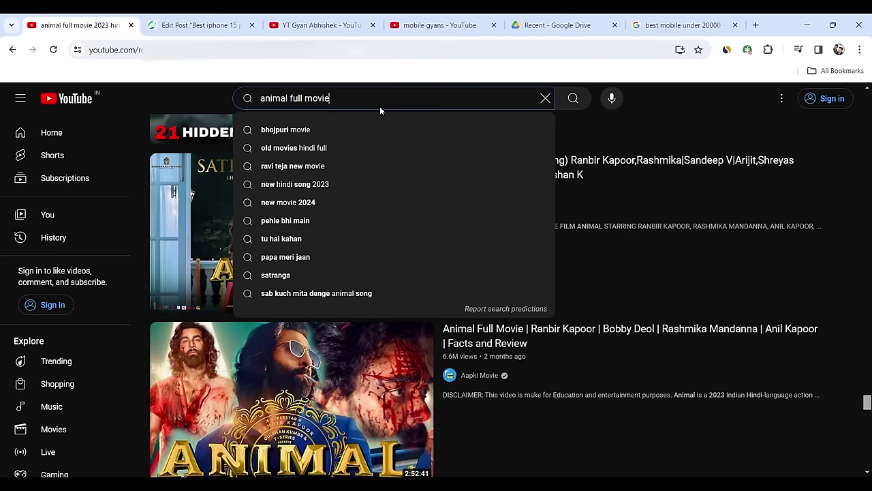
{"action": "key", "text": "Home"}
{"action": "type", "text": "how to download"}
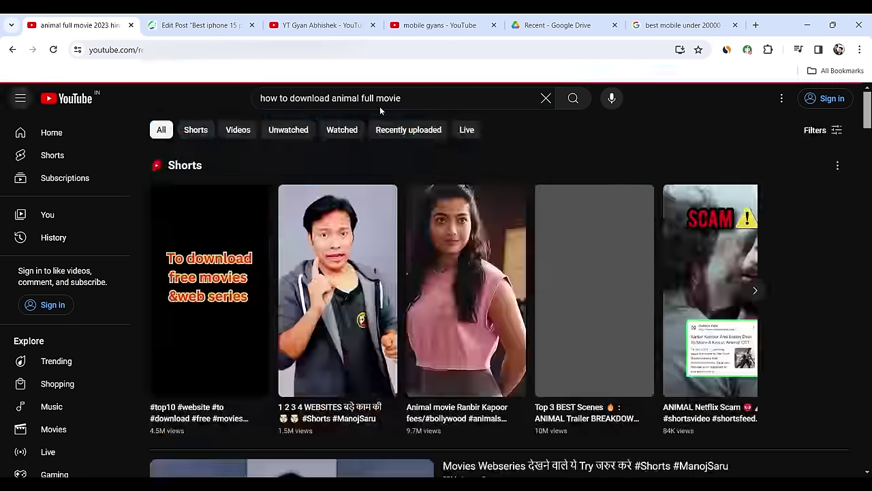
Examine the results for "how to download animal full movie", especially the two "Animal Movie Kaise Dekhe (2023)" videos
{"action": "scroll", "coordinate": [864, 184], "scroll_direction": "down", "scroll_amount": 6}
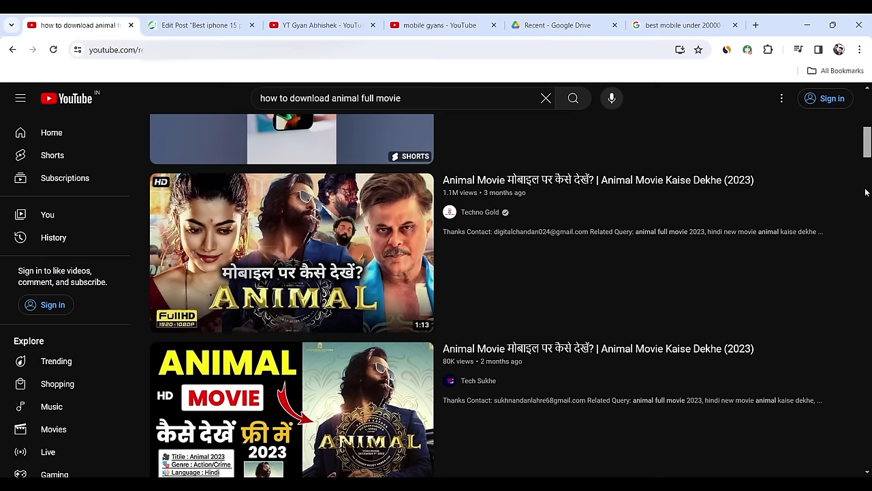
{"action": "scroll", "coordinate": [866, 193], "scroll_direction": "down", "scroll_amount": 3}
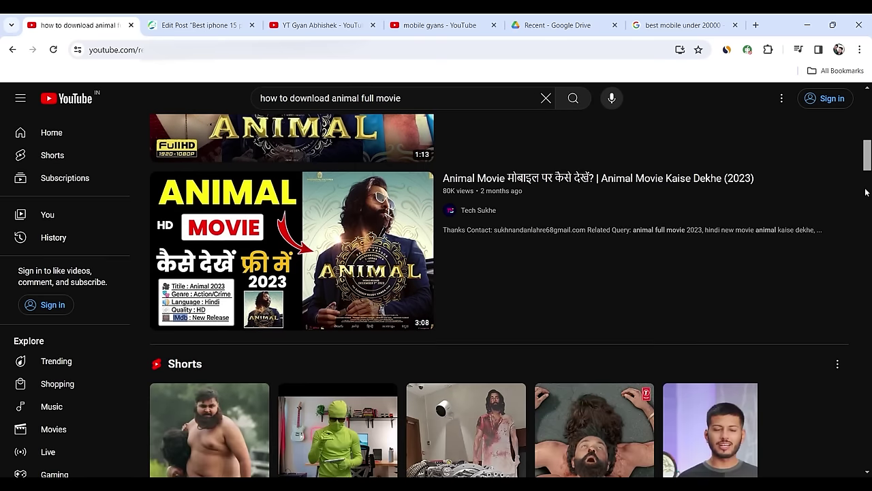
{"action": "scroll", "coordinate": [867, 206], "scroll_direction": "up", "scroll_amount": 3}
{"action": "mouse_move", "coordinate": [450, 204]}
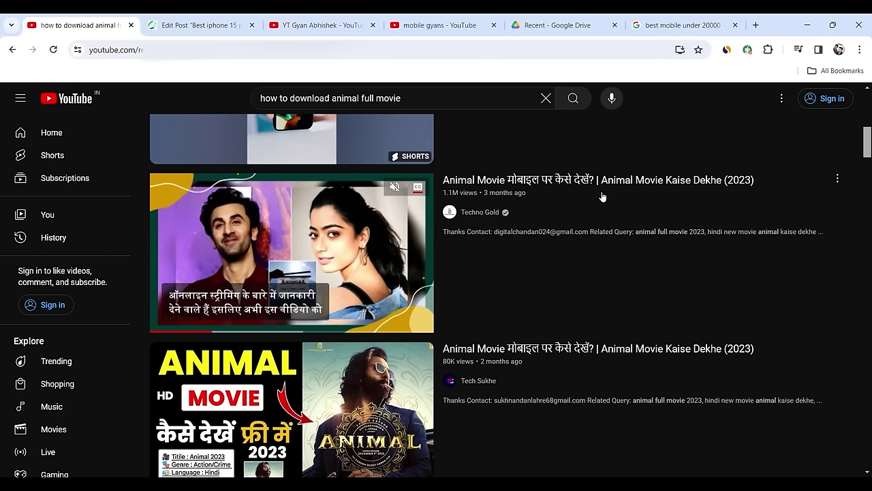
{"action": "scroll", "coordinate": [750, 209], "scroll_direction": "down", "scroll_amount": 2}
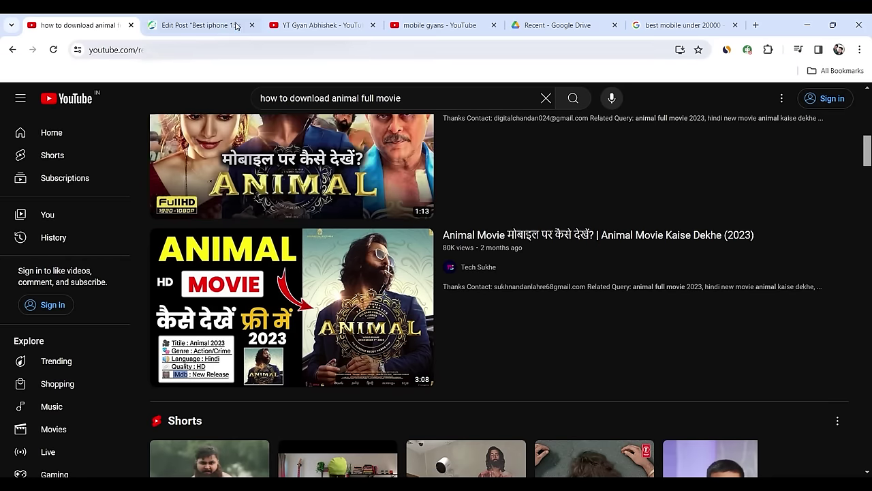
Switch to Google Drive, open "part 1 movie (enhanced).wav" in the preview and jump ahead in its playback
{"action": "key", "text": "ctrl+Tab"}
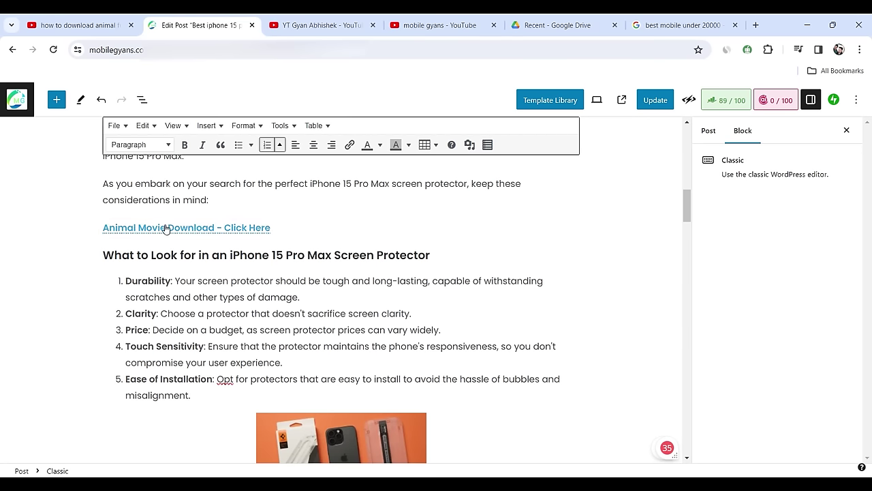
{"action": "left_click", "coordinate": [530, 25]}
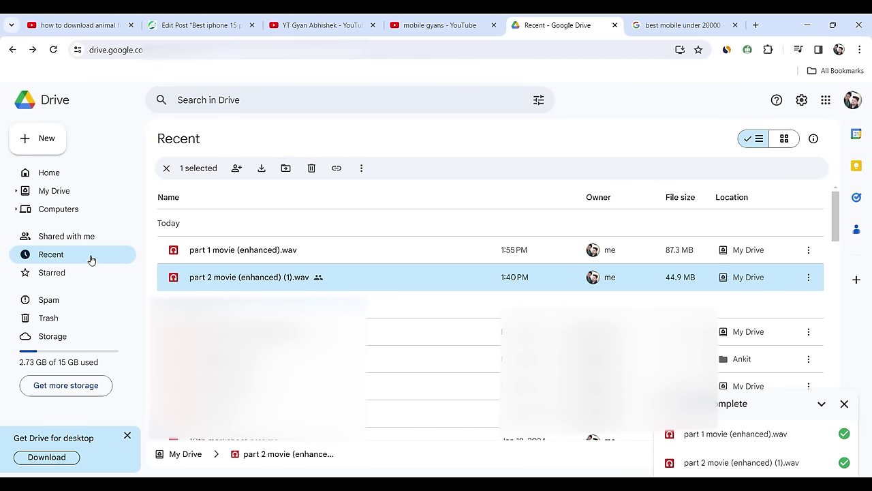
{"action": "left_click", "coordinate": [208, 259]}
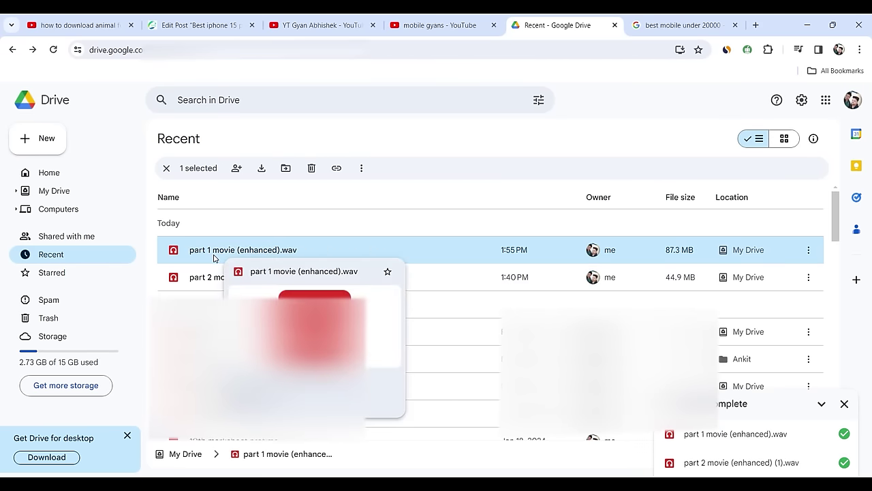
{"action": "double_click", "coordinate": [213, 257]}
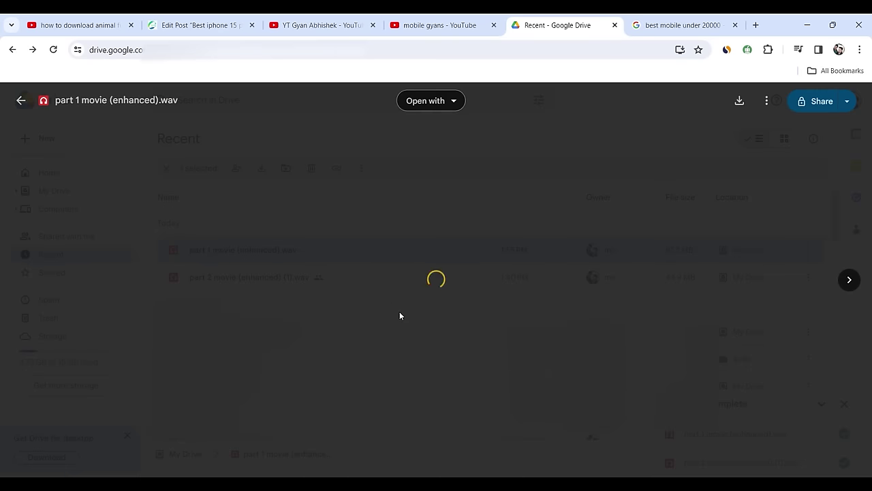
{"action": "left_click", "coordinate": [383, 325]}
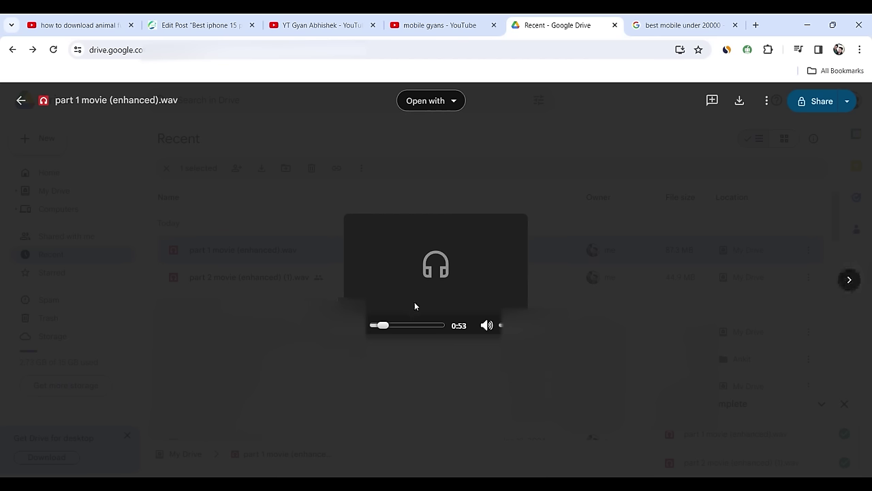
Share "part 1 movie (enhanced).wav" with anyone with the link, copy its sharing link and close the preview
{"action": "left_click", "coordinate": [820, 104]}
{"action": "left_click", "coordinate": [367, 330]}
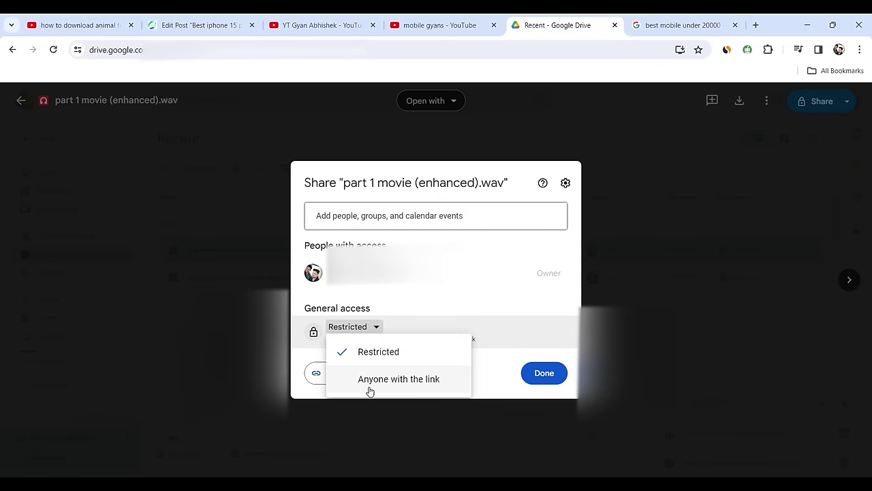
{"action": "left_click", "coordinate": [370, 378]}
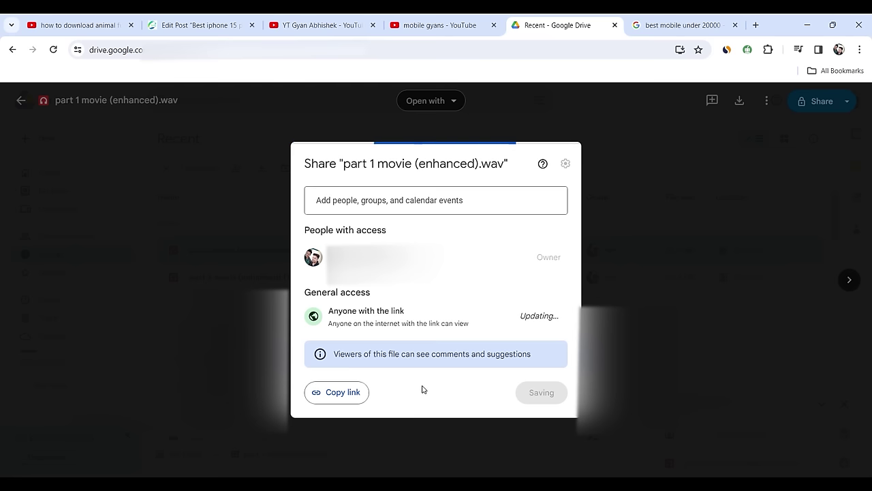
{"action": "left_click", "coordinate": [349, 398]}
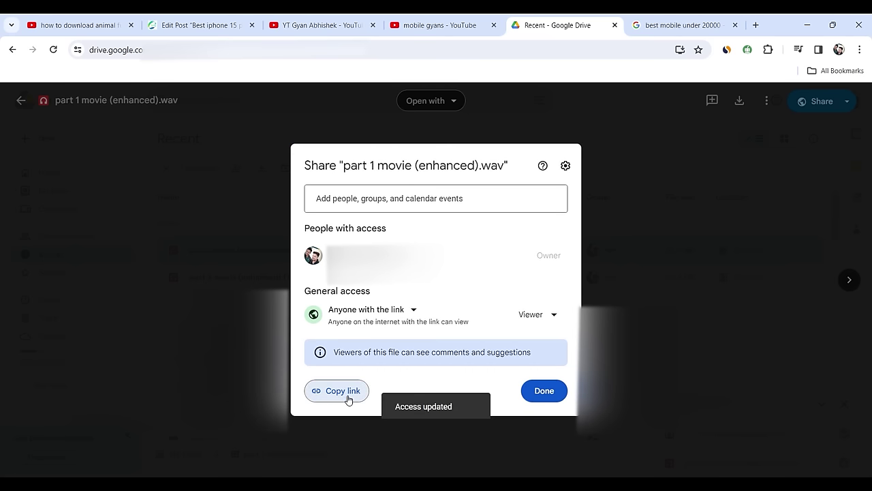
{"action": "left_click", "coordinate": [532, 396]}
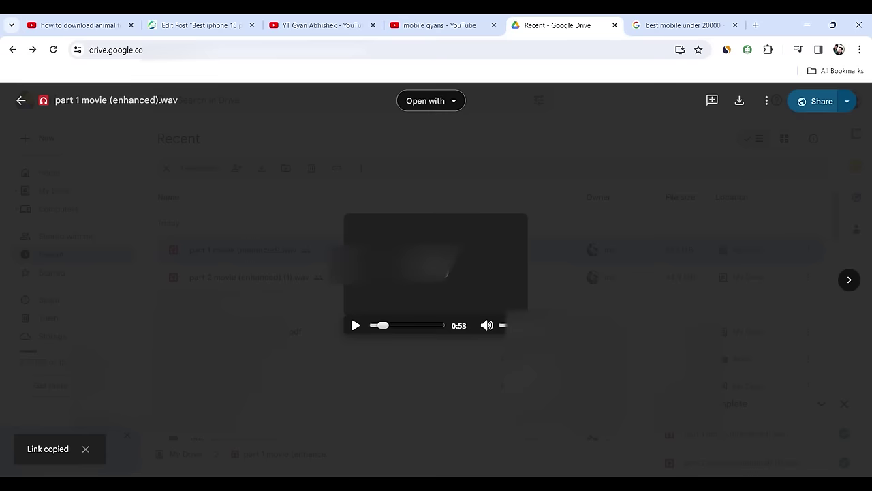
{"action": "left_click", "coordinate": [538, 167]}
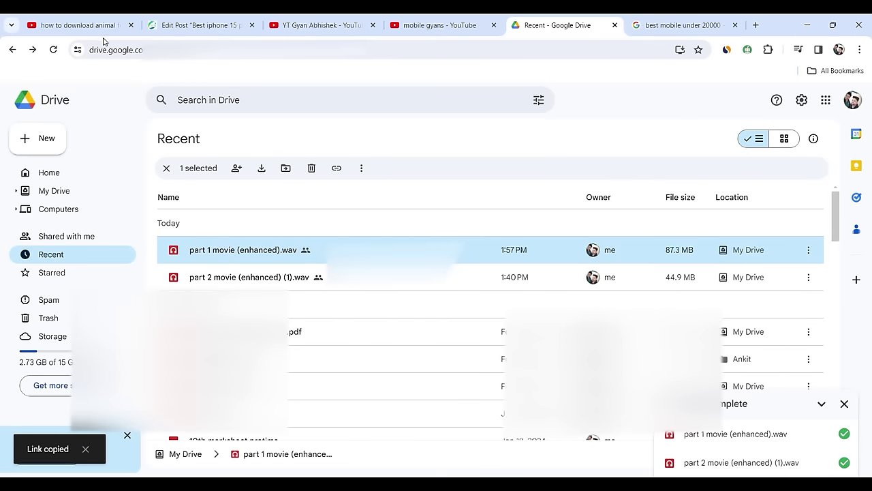
Switch to the blog post and look through it, from the introduction to the list of recommended screen protectors
{"action": "left_click", "coordinate": [204, 25]}
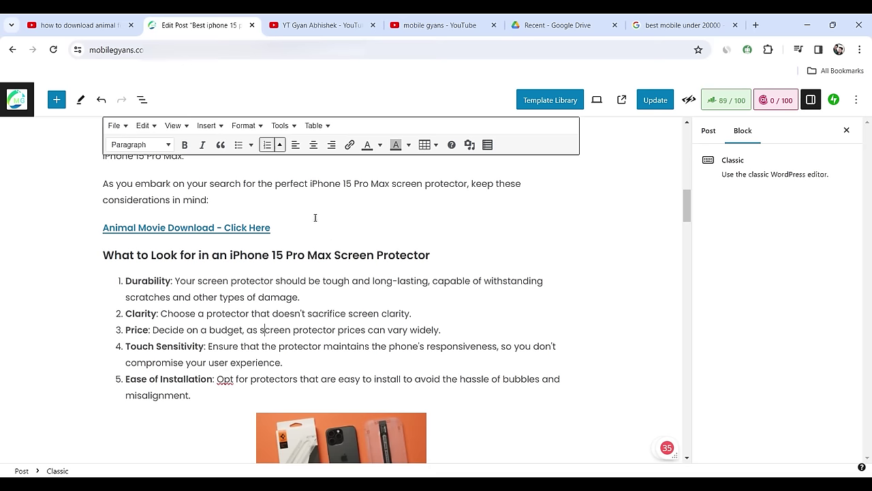
{"action": "scroll", "coordinate": [320, 225], "scroll_direction": "up", "scroll_amount": 15}
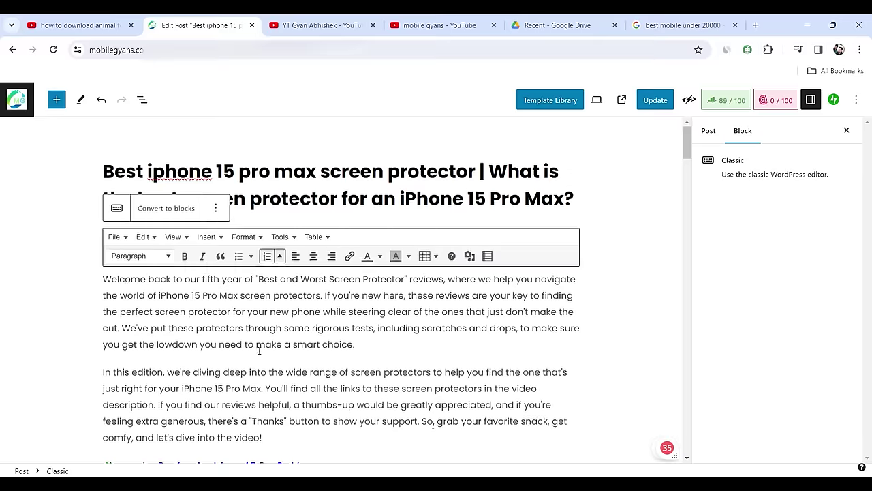
{"action": "scroll", "coordinate": [255, 332], "scroll_direction": "down", "scroll_amount": 4}
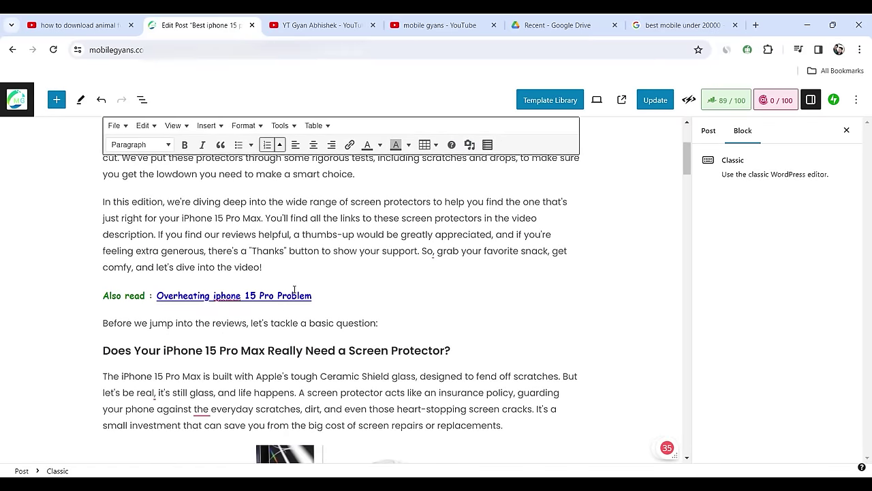
{"action": "scroll", "coordinate": [295, 289], "scroll_direction": "down", "scroll_amount": 3}
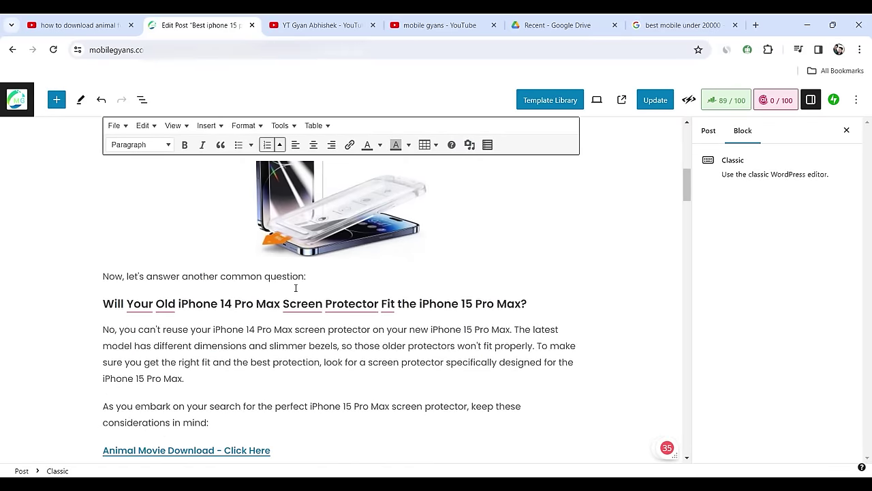
{"action": "scroll", "coordinate": [295, 289], "scroll_direction": "down", "scroll_amount": 9}
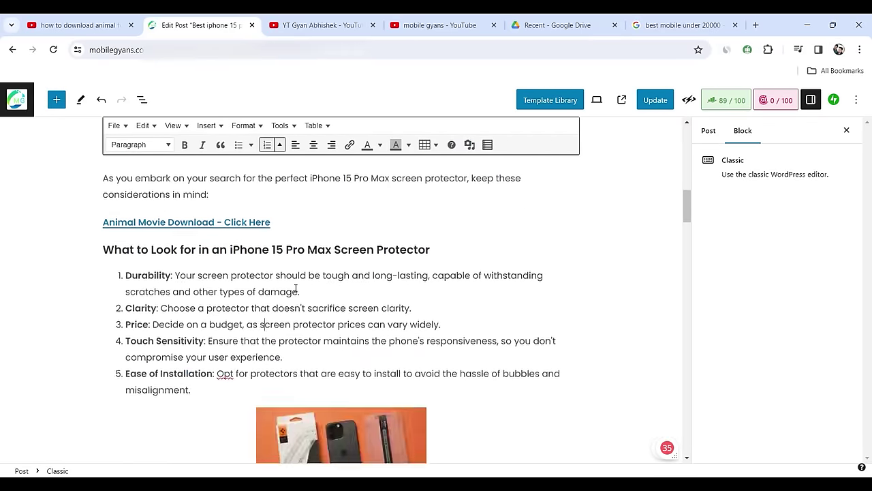
{"action": "scroll", "coordinate": [295, 288], "scroll_direction": "down", "scroll_amount": 5}
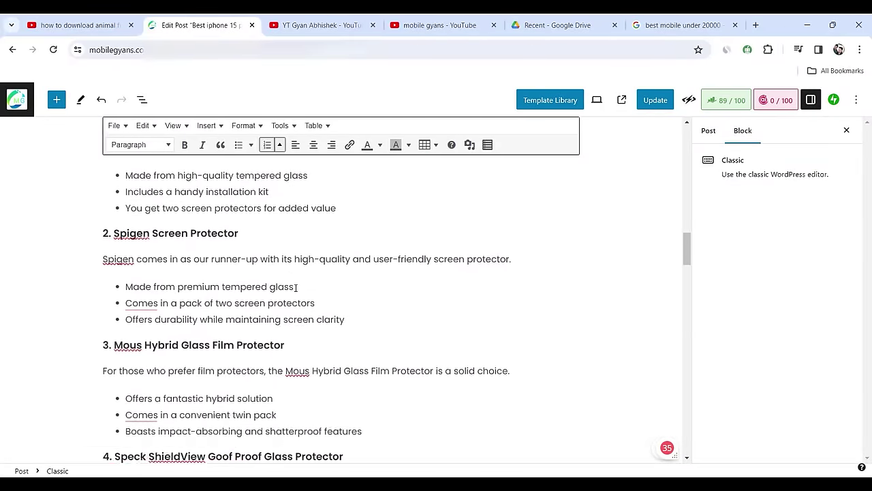
{"action": "scroll", "coordinate": [295, 288], "scroll_direction": "up", "scroll_amount": 4}
{"action": "scroll", "coordinate": [295, 288], "scroll_direction": "down", "scroll_amount": 5}
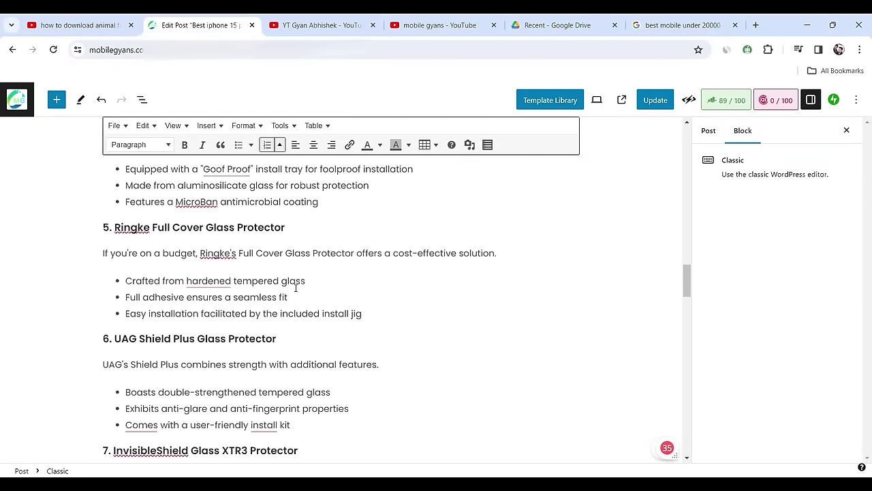
{"action": "scroll", "coordinate": [295, 288], "scroll_direction": "down", "scroll_amount": 3}
{"action": "scroll", "coordinate": [295, 289], "scroll_direction": "down", "scroll_amount": 9}
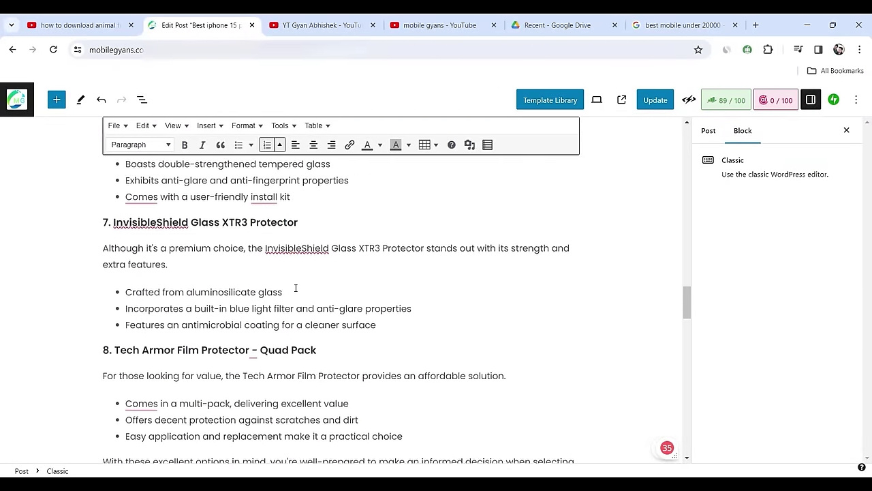
{"action": "scroll", "coordinate": [295, 287], "scroll_direction": "up", "scroll_amount": 15}
{"action": "scroll", "coordinate": [295, 287], "scroll_direction": "down", "scroll_amount": 14}
{"action": "scroll", "coordinate": [295, 287], "scroll_direction": "up", "scroll_amount": 13}
{"action": "scroll", "coordinate": [292, 287], "scroll_direction": "up", "scroll_amount": 8}
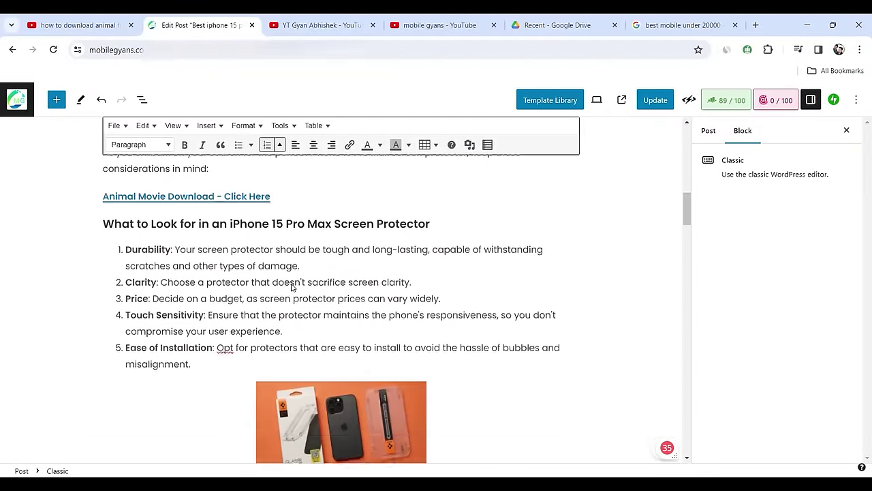
Replace the "Animal Movie Download - Click Here" link in the post with the bold text "Animal Full Movie - Click Here"
{"action": "left_click", "coordinate": [292, 284]}
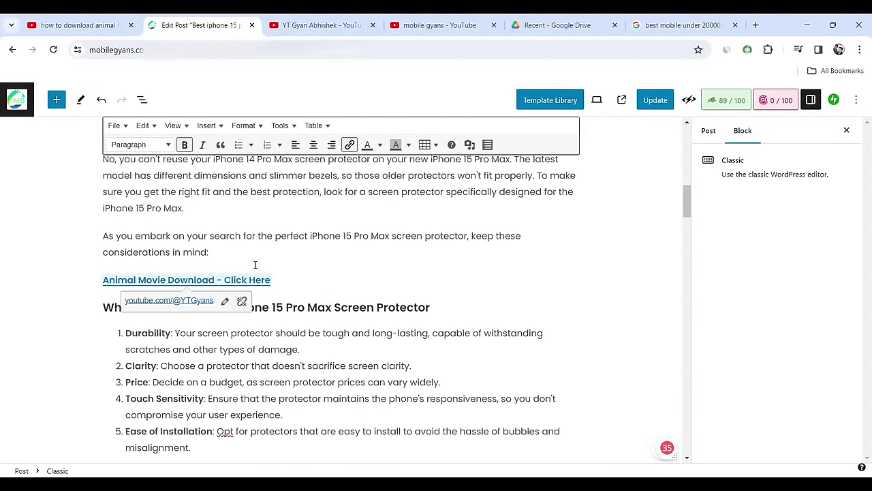
{"action": "triple_click", "coordinate": [307, 285]}
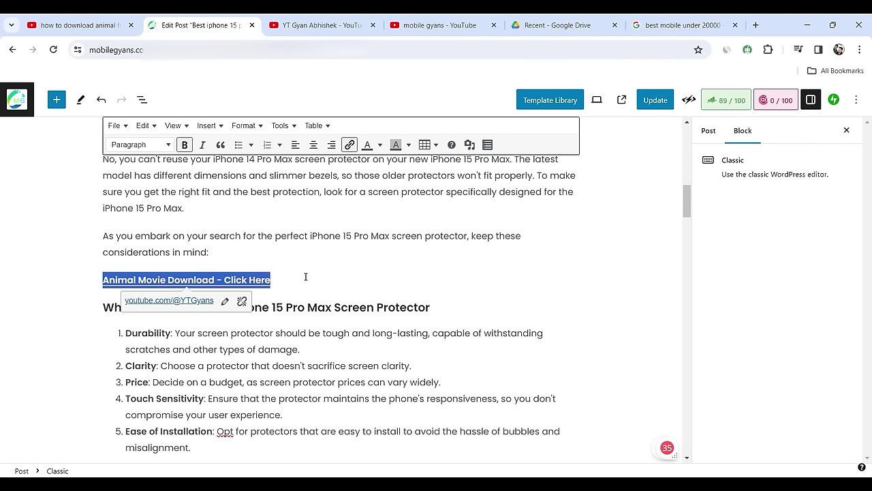
{"action": "key", "text": "BackSpace"}
{"action": "key", "text": "ctrl+b"}
{"action": "type", "text": "Animal Full Movie - Click "}
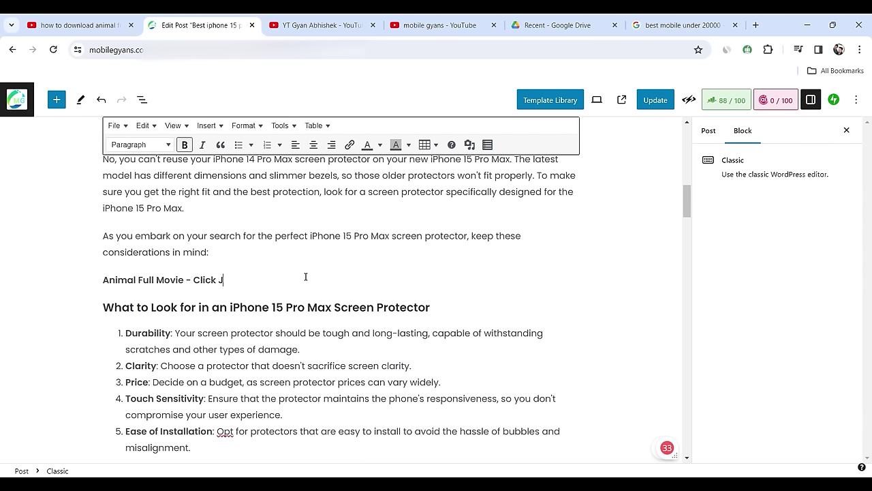
{"action": "type", "text": "Here"}
{"action": "key", "text": "shift+Home"}
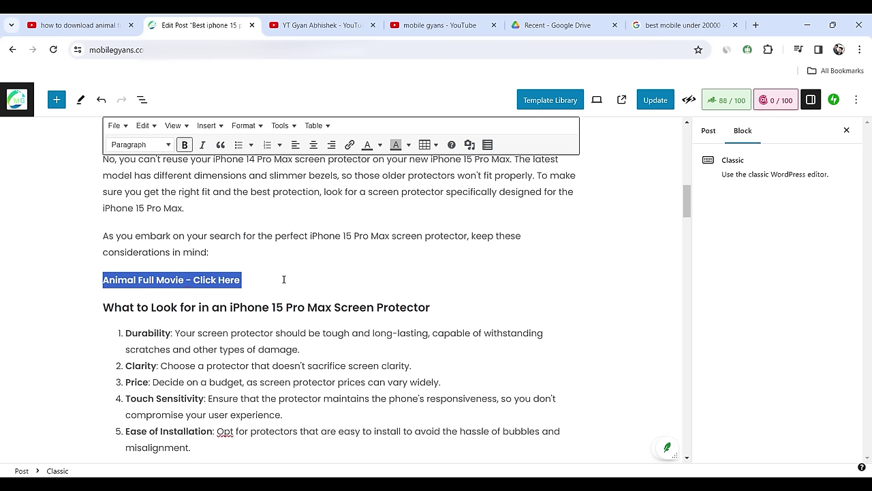
{"action": "left_click", "coordinate": [169, 285]}
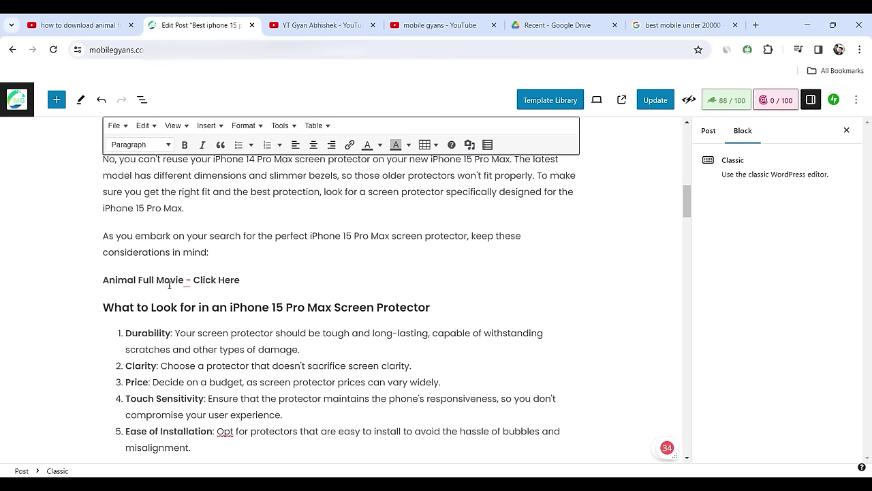
{"action": "left_click", "coordinate": [253, 282]}
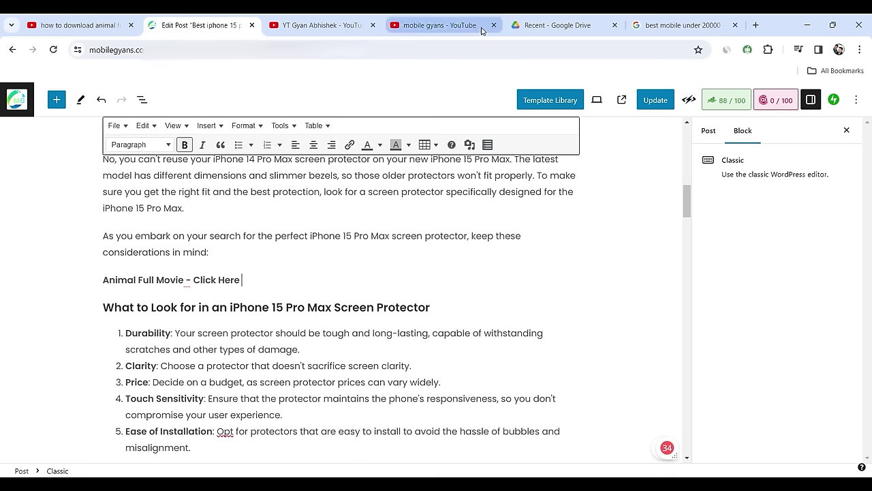
Link the "Animal Full Movie - Click Here" text in the blog post to the copied Google Drive sharing link
{"action": "left_click", "coordinate": [522, 25]}
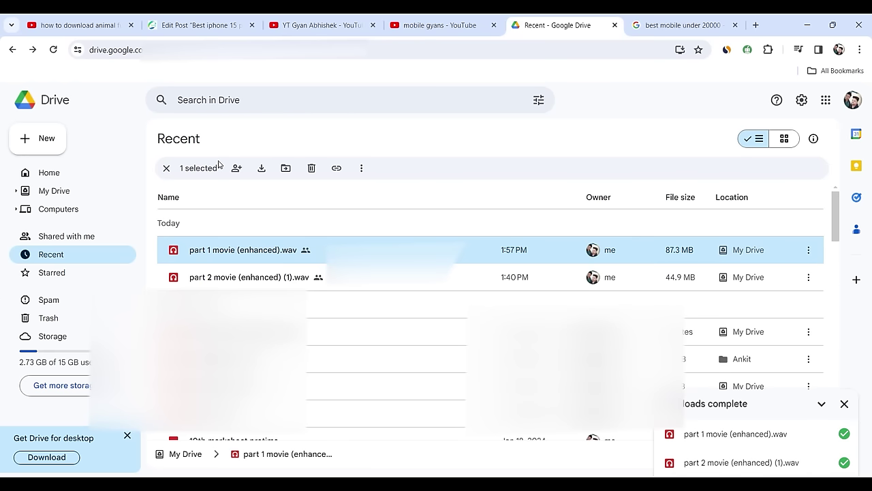
{"action": "left_click", "coordinate": [195, 26]}
{"action": "triple_click", "coordinate": [241, 283]}
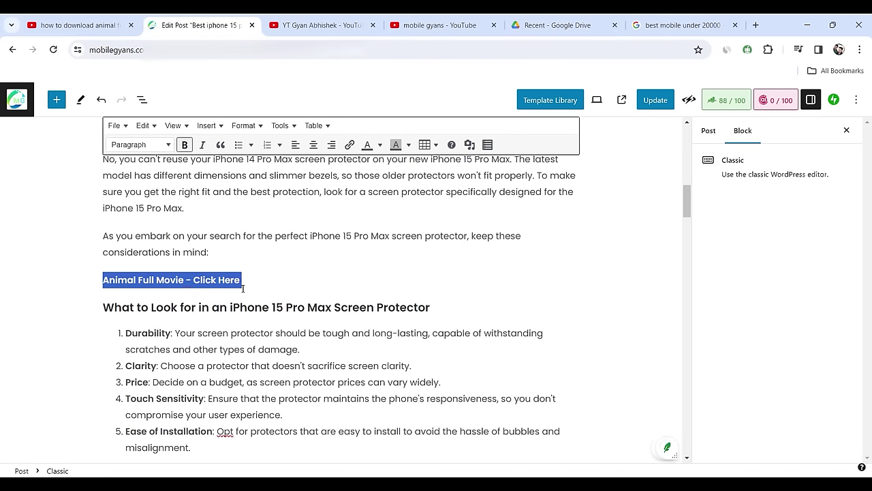
{"action": "key", "text": "ctrl+k"}
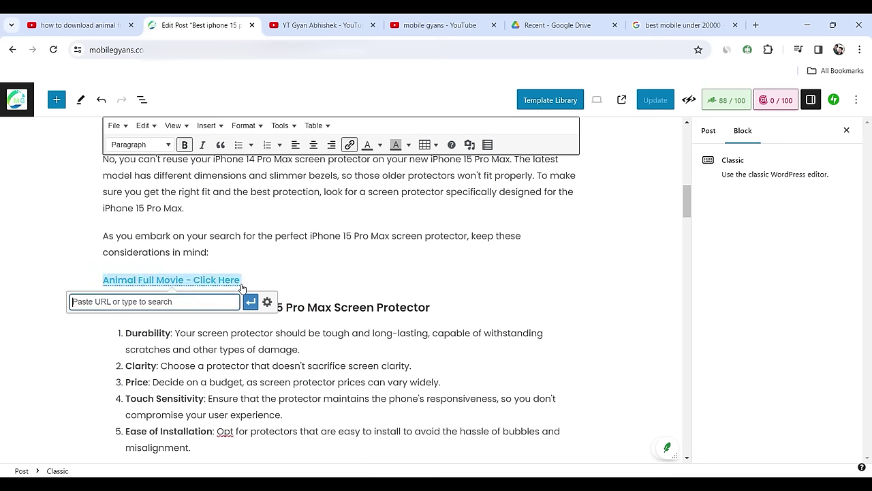
{"action": "key", "text": "ctrl+v"}
{"action": "key", "text": "ctrl+k"}
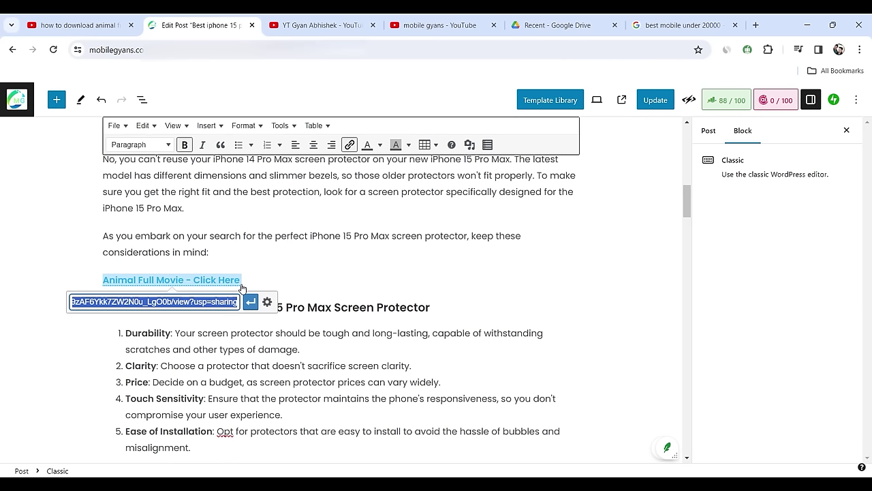
{"action": "key", "text": "Return"}
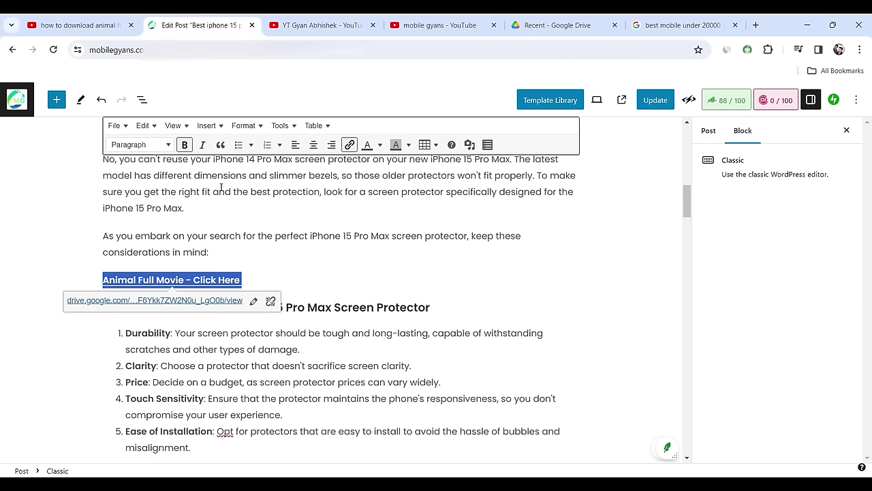
{"action": "left_click", "coordinate": [229, 216]}
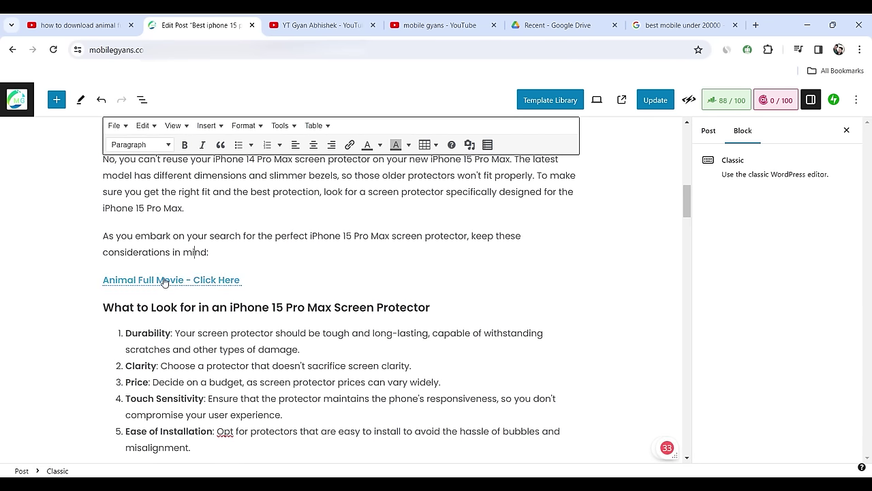
{"action": "left_click_drag", "start_coordinate": [242, 279], "coordinate": [225, 280]}
{"action": "left_click", "coordinate": [130, 282]}
{"action": "left_click", "coordinate": [140, 251]}
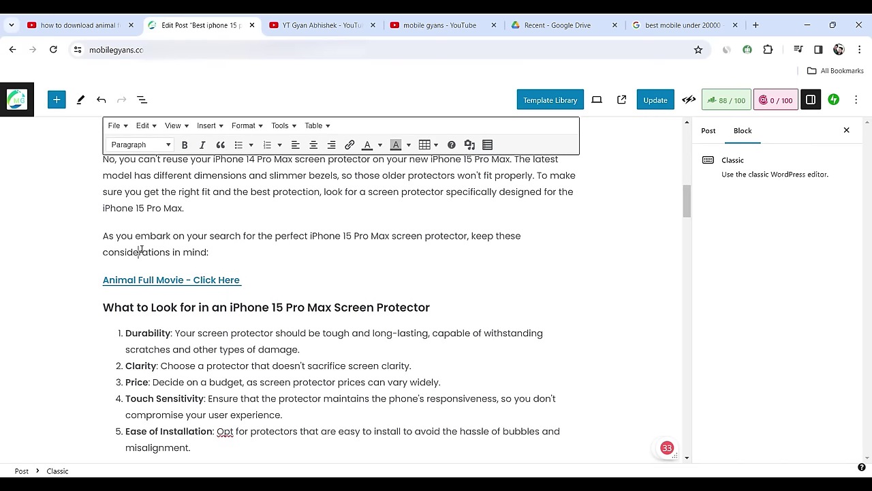
Follow the "Animal Full Movie - Click Here" link to the shared Drive file and try to play it there
{"action": "left_click", "coordinate": [193, 280]}
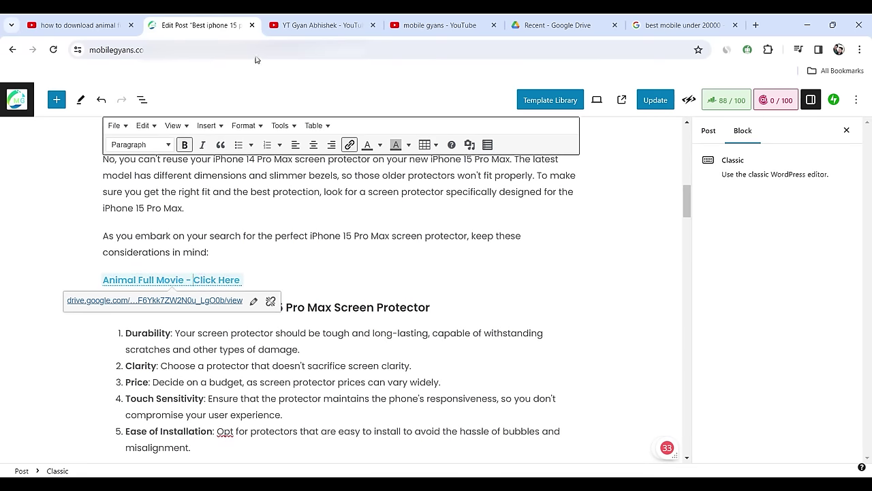
{"action": "left_click", "coordinate": [154, 300]}
{"action": "left_click", "coordinate": [380, 25]}
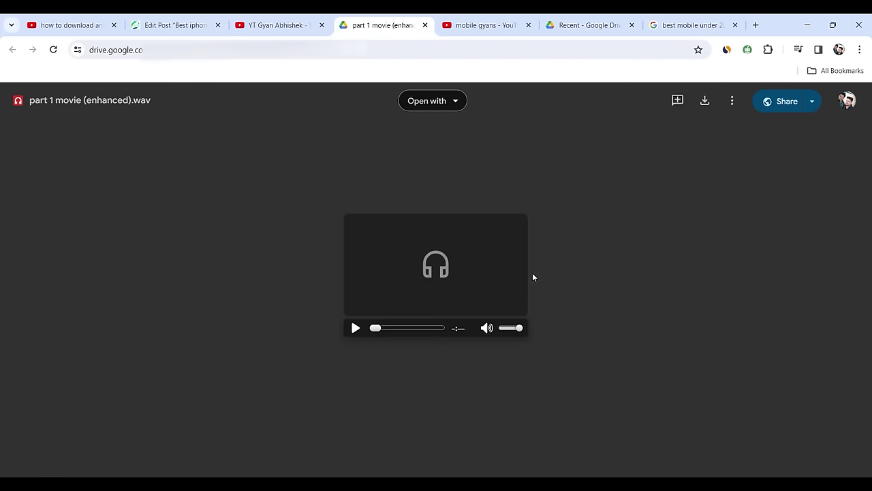
{"action": "left_click", "coordinate": [361, 333]}
{"action": "left_click", "coordinate": [364, 335]}
Look through the YouTube results for "how to download animal full movie" and return to the movie link in the blog post
{"action": "left_click", "coordinate": [88, 27]}
{"action": "scroll", "coordinate": [773, 300], "scroll_direction": "down", "scroll_amount": 3}
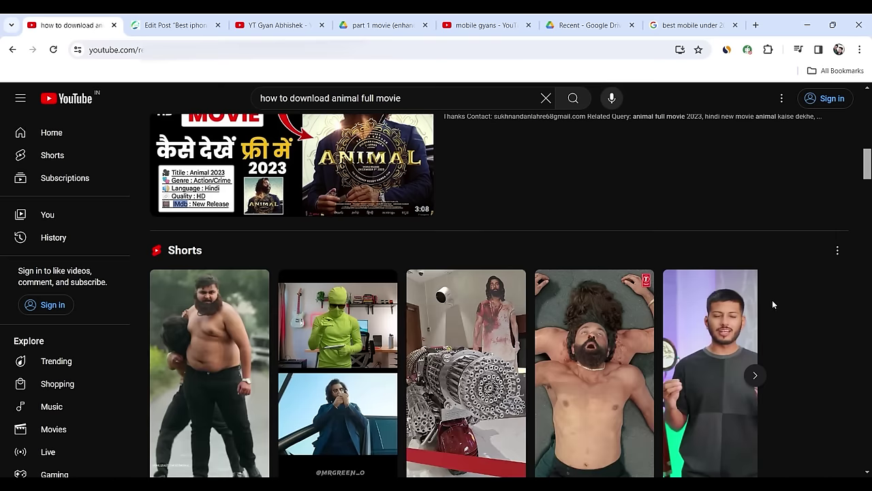
{"action": "scroll", "coordinate": [773, 297], "scroll_direction": "down", "scroll_amount": 5}
{"action": "left_click", "coordinate": [171, 24]}
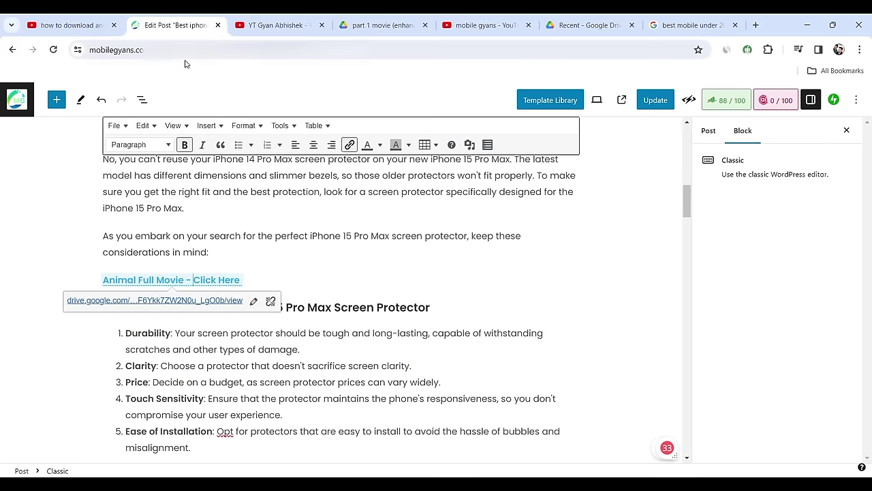
{"action": "left_click", "coordinate": [300, 234]}
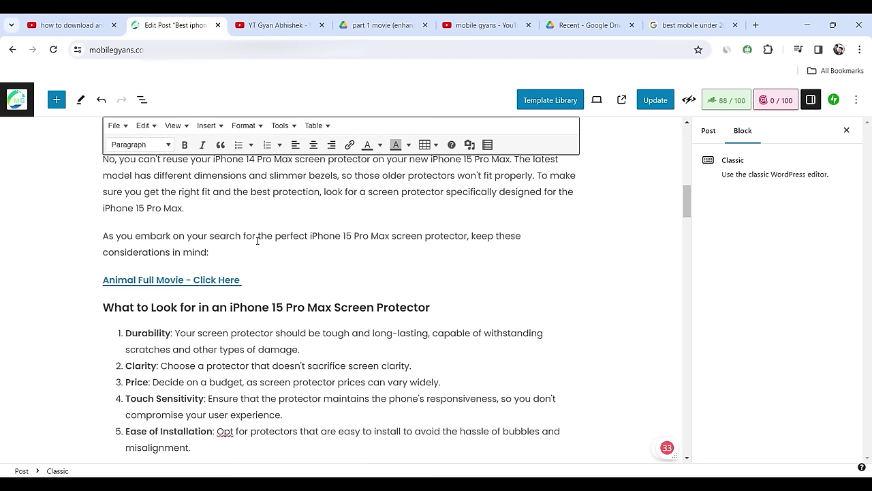
{"action": "key", "text": "ctrl+s"}
Switch to YouTube, examine the Animal movie download videos down to "People also watched", and go back to the blog post
{"action": "left_click", "coordinate": [77, 21]}
{"action": "scroll", "coordinate": [473, 347], "scroll_direction": "down", "scroll_amount": 3}
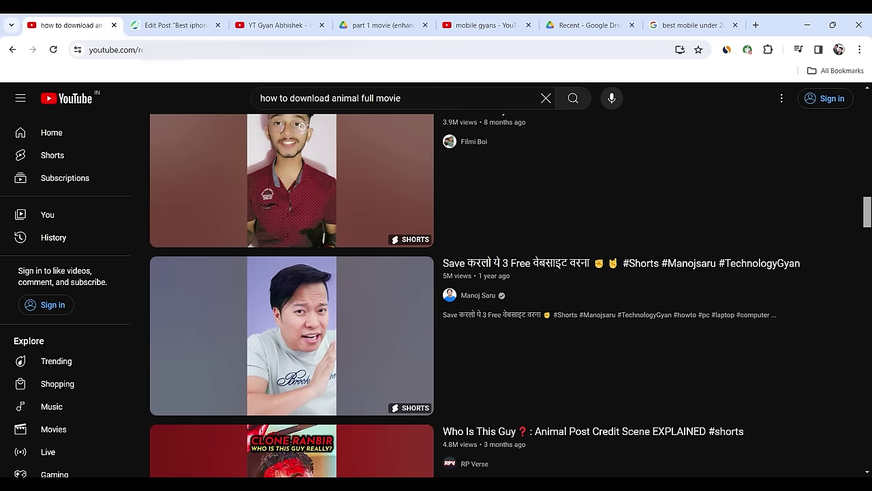
{"action": "scroll", "coordinate": [436, 293], "scroll_direction": "down", "scroll_amount": 2}
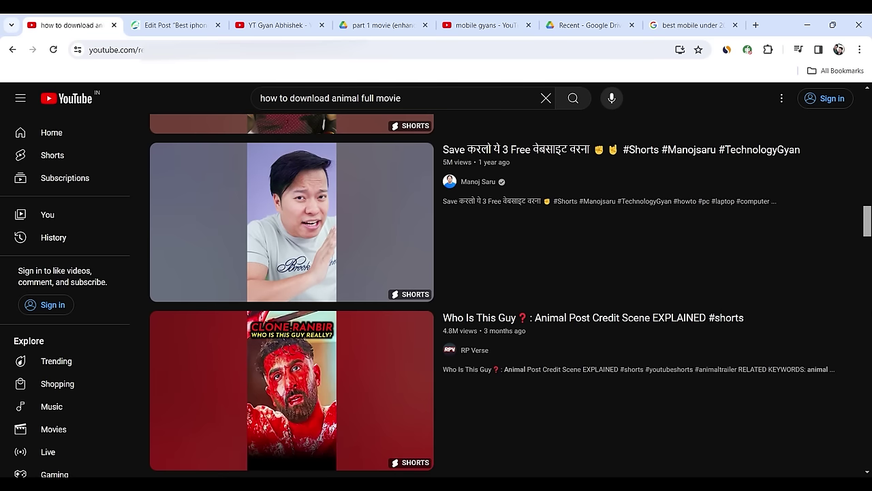
{"action": "scroll", "coordinate": [436, 293], "scroll_direction": "down", "scroll_amount": 8}
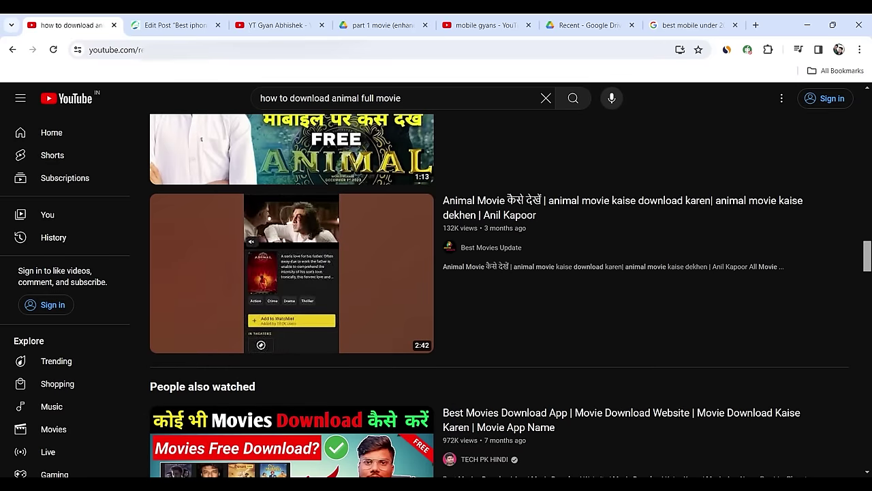
{"action": "scroll", "coordinate": [436, 293], "scroll_direction": "up", "scroll_amount": 2}
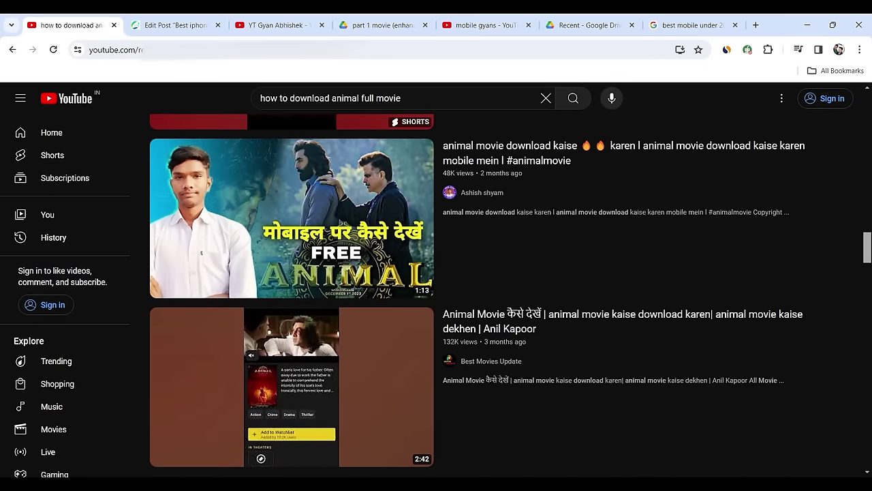
{"action": "scroll", "coordinate": [436, 293], "scroll_direction": "down", "scroll_amount": 2}
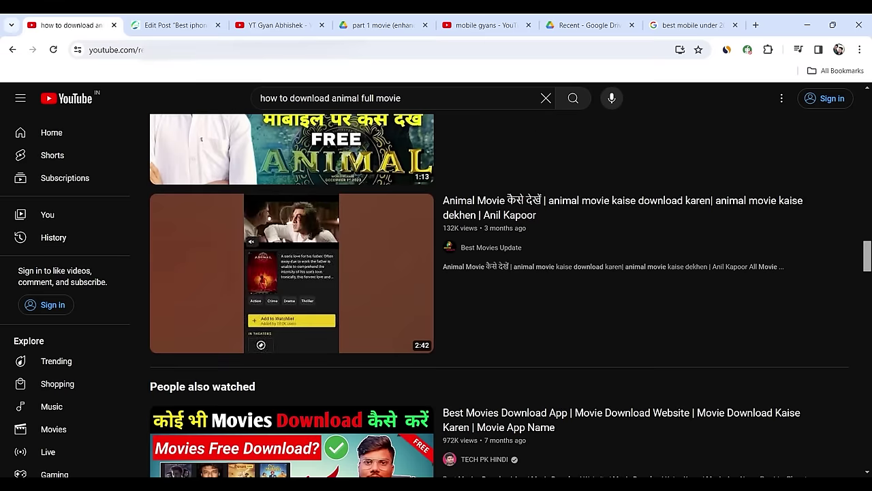
{"action": "mouse_move", "coordinate": [824, 293]}
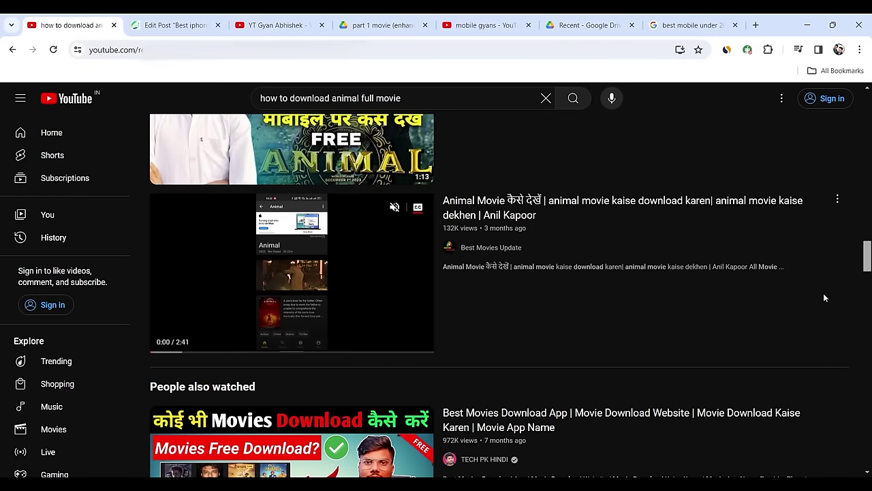
{"action": "left_click", "coordinate": [162, 27]}
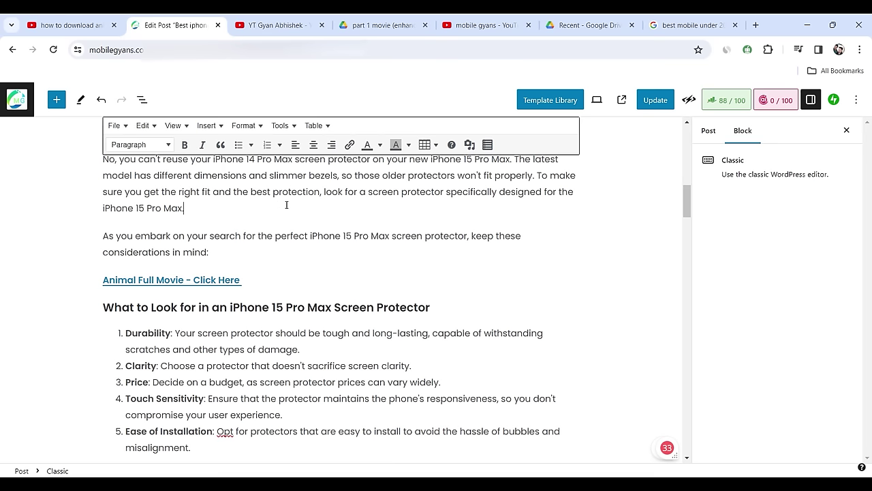
{"action": "left_click", "coordinate": [279, 276]}
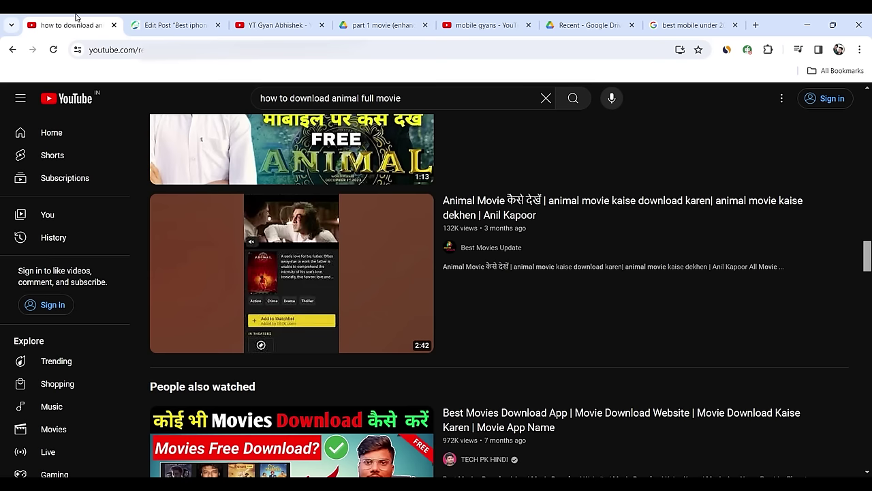
View the "People also watched" videos on YouTube, and switch to the blog post to look over the content below the movie link
{"action": "left_click", "coordinate": [78, 26]}
{"action": "mouse_move", "coordinate": [821, 300]}
{"action": "scroll", "coordinate": [820, 300], "scroll_direction": "down", "scroll_amount": 2}
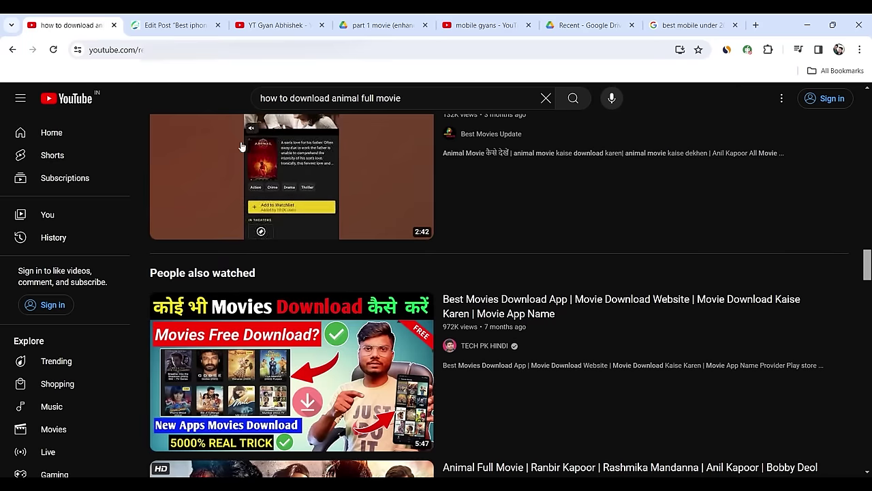
{"action": "left_click", "coordinate": [183, 31]}
{"action": "scroll", "coordinate": [389, 273], "scroll_direction": "down", "scroll_amount": 3}
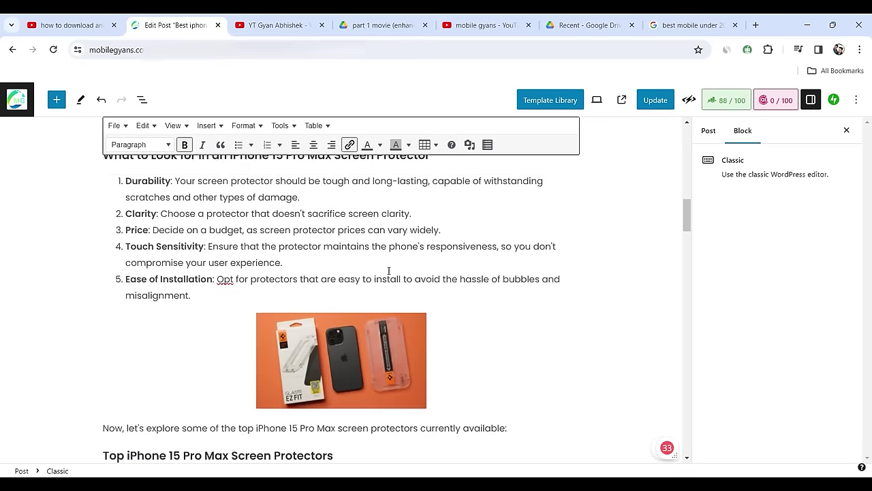
{"action": "scroll", "coordinate": [388, 271], "scroll_direction": "up", "scroll_amount": 1}
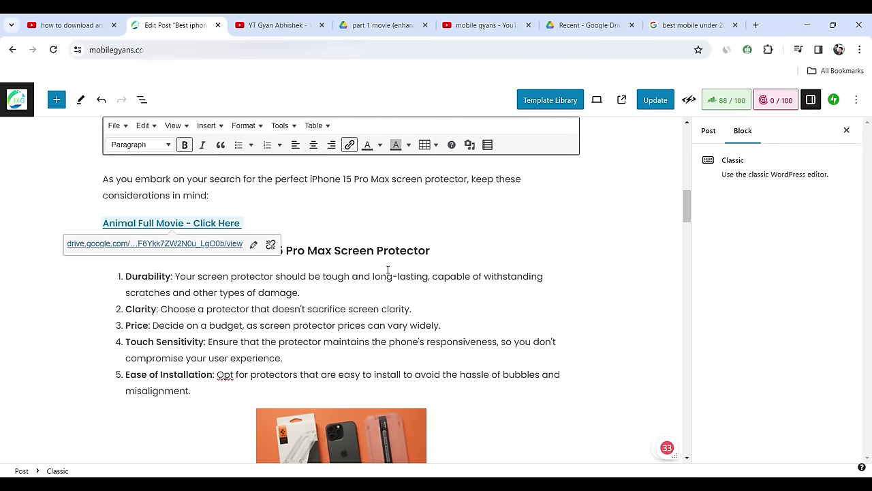
Browse further down the YouTube results and return to the post's "What to Look for in an iPhone 15 Pro Max Screen Protector" section
{"action": "left_click", "coordinate": [68, 27]}
{"action": "scroll", "coordinate": [750, 225], "scroll_direction": "down", "scroll_amount": 3}
{"action": "left_click", "coordinate": [171, 26]}
{"action": "scroll", "coordinate": [417, 251], "scroll_direction": "down", "scroll_amount": 1}
{"action": "scroll", "coordinate": [417, 252], "scroll_direction": "down", "scroll_amount": 3}
{"action": "scroll", "coordinate": [417, 251], "scroll_direction": "up", "scroll_amount": 3}
{"action": "left_click", "coordinate": [362, 310]}
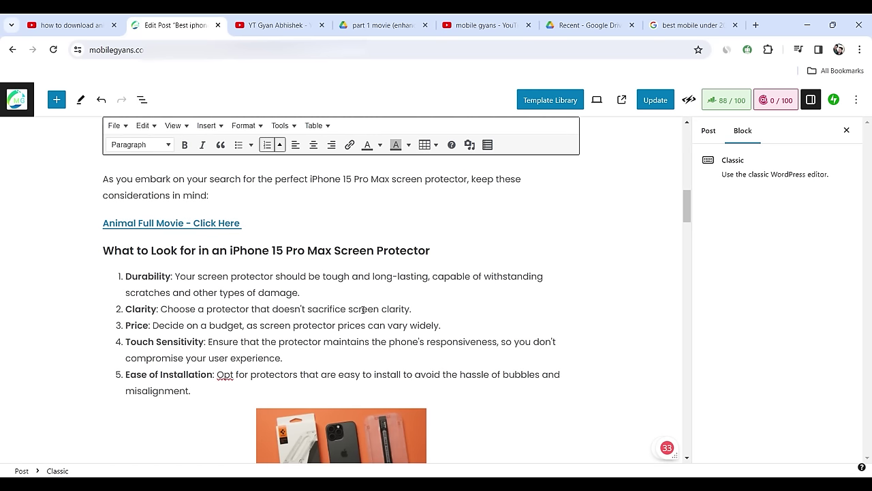
Open the Hostinger website in a new browser tab and highlight the monthly price of its hosting offer
{"action": "left_click", "coordinate": [755, 25]}
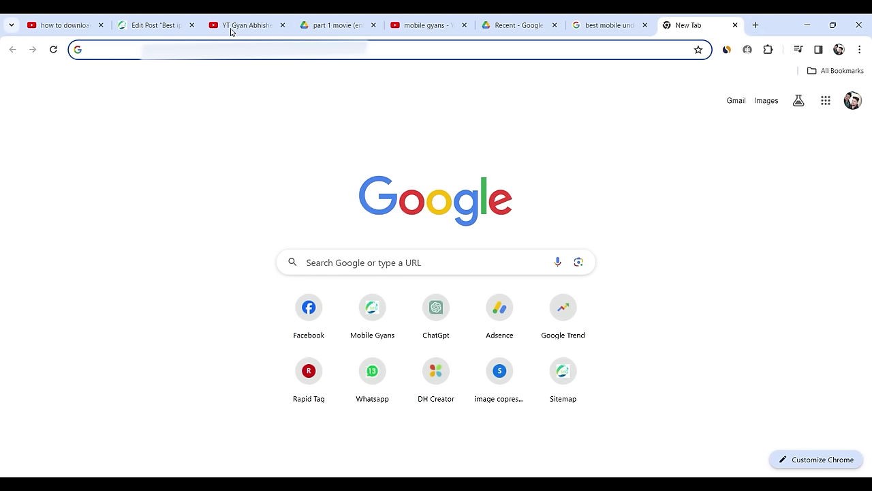
{"action": "left_click", "coordinate": [163, 25]}
{"action": "scroll", "coordinate": [359, 278], "scroll_direction": "down", "scroll_amount": 2}
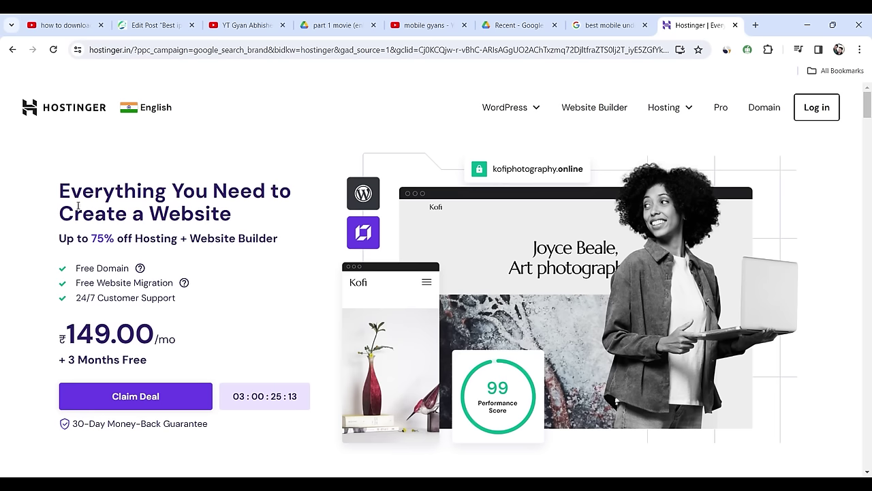
{"action": "left_click_drag", "start_coordinate": [65, 332], "coordinate": [152, 332]}
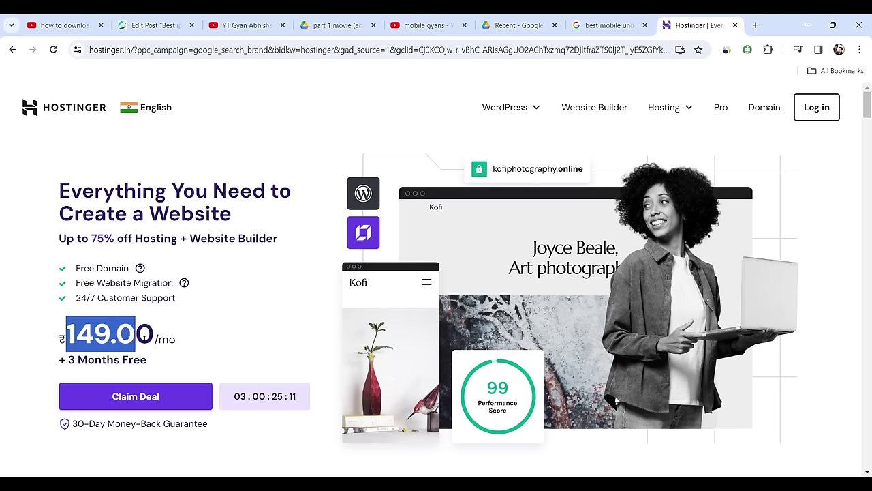
{"action": "left_click", "coordinate": [163, 338]}
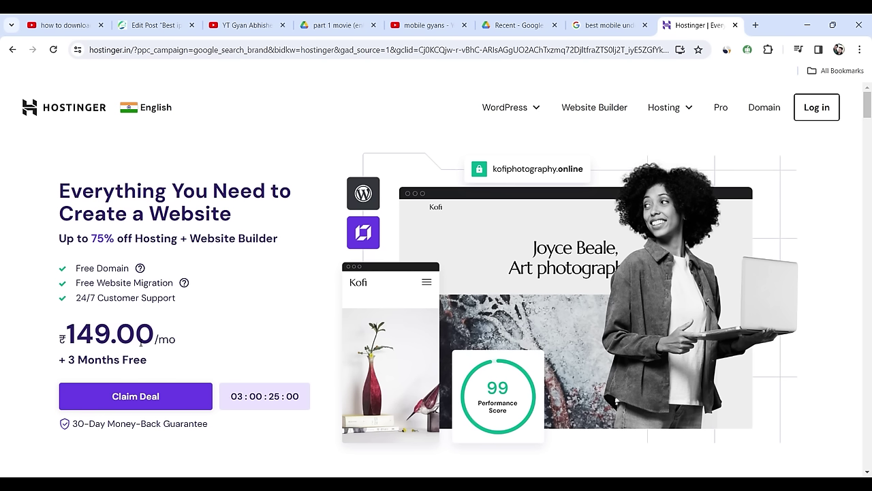
{"action": "left_click_drag", "start_coordinate": [75, 336], "coordinate": [132, 343]}
{"action": "left_click", "coordinate": [177, 346]}
Examine the Hostinger offer's headline, free website migration, customer support and money-back guarantee
{"action": "left_click_drag", "start_coordinate": [126, 158], "coordinate": [235, 220]}
{"action": "left_click", "coordinate": [296, 267]}
{"action": "left_click_drag", "start_coordinate": [80, 283], "coordinate": [128, 287]}
{"action": "left_click", "coordinate": [149, 297]}
{"action": "left_click_drag", "start_coordinate": [97, 303], "coordinate": [165, 311]}
{"action": "left_click", "coordinate": [176, 298]}
{"action": "scroll", "coordinate": [191, 321], "scroll_direction": "down", "scroll_amount": 1}
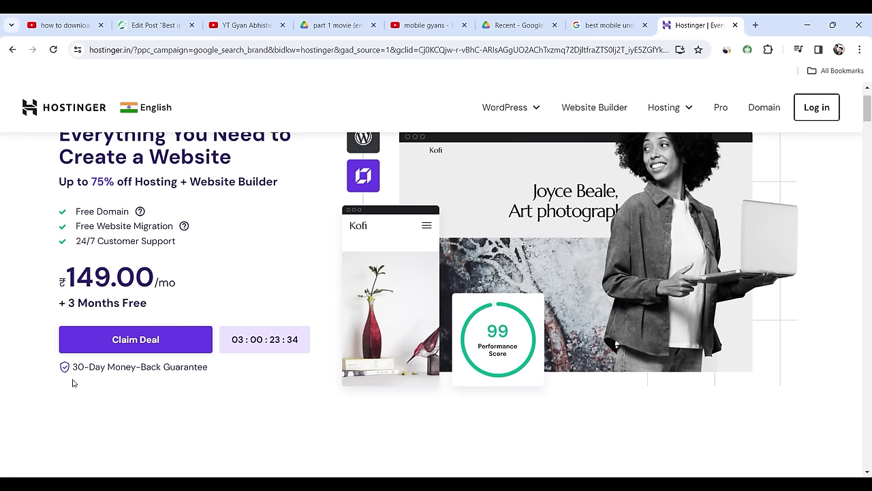
{"action": "left_click_drag", "start_coordinate": [226, 375], "coordinate": [76, 379]}
{"action": "left_click", "coordinate": [102, 389]}
{"action": "scroll", "coordinate": [119, 394], "scroll_direction": "up", "scroll_amount": 1}
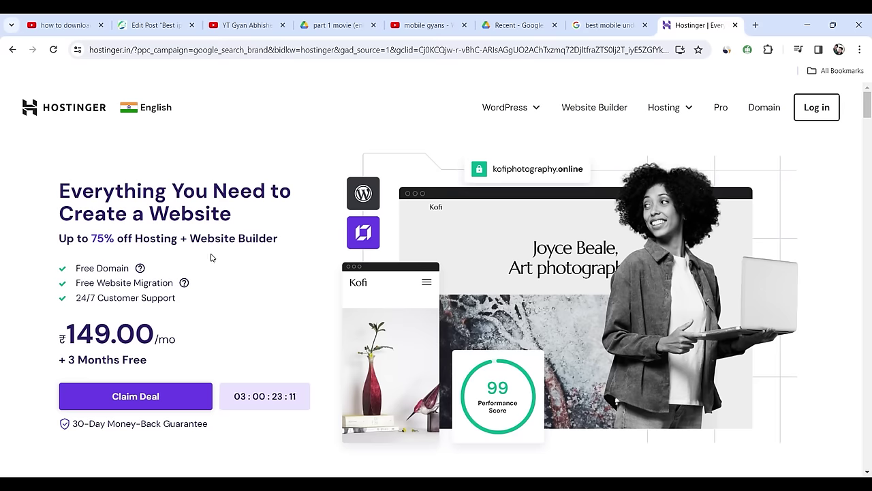
Claim the Hostinger deal to reach the hosting plans, and highlight the Premium plan's monthly price
{"action": "scroll", "coordinate": [210, 255], "scroll_direction": "down", "scroll_amount": 1}
{"action": "left_click", "coordinate": [119, 339]}
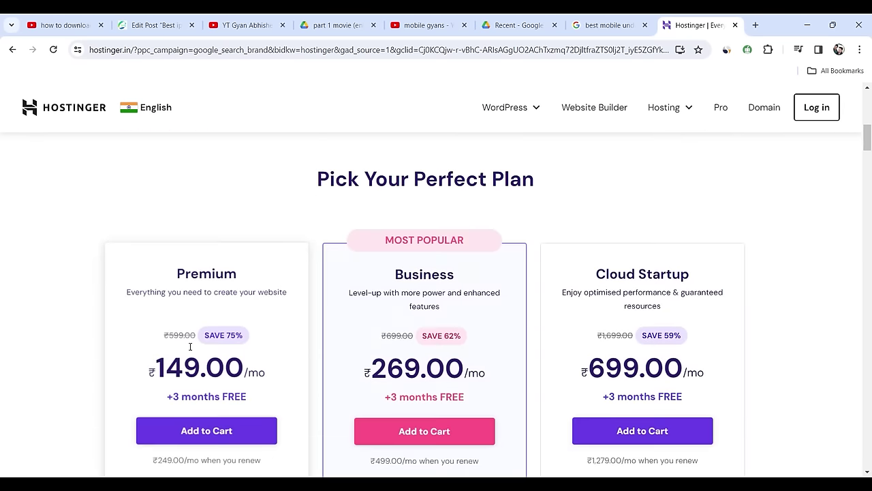
{"action": "left_click_drag", "start_coordinate": [308, 147], "coordinate": [529, 152]}
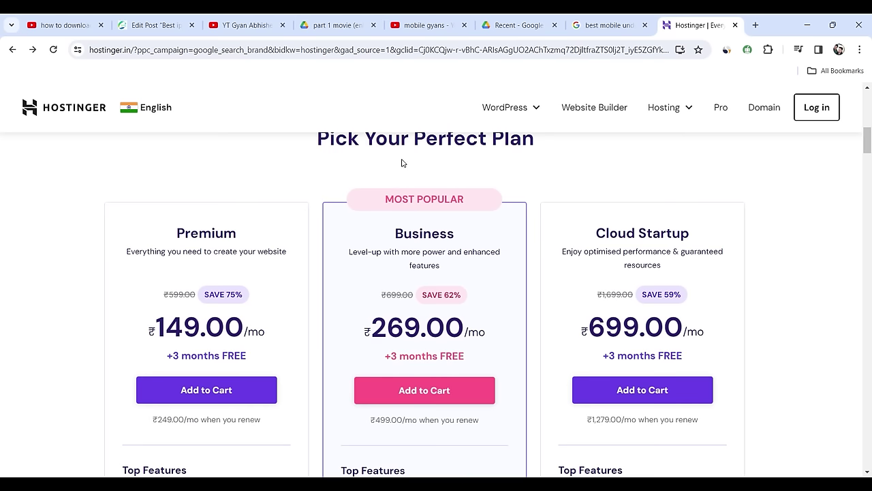
{"action": "scroll", "coordinate": [191, 189], "scroll_direction": "down", "scroll_amount": 1}
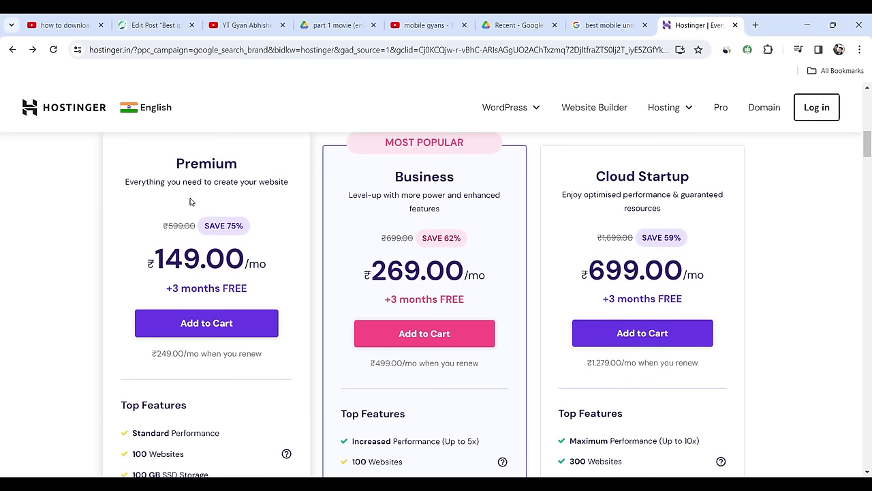
{"action": "left_click_drag", "start_coordinate": [144, 262], "coordinate": [249, 269]}
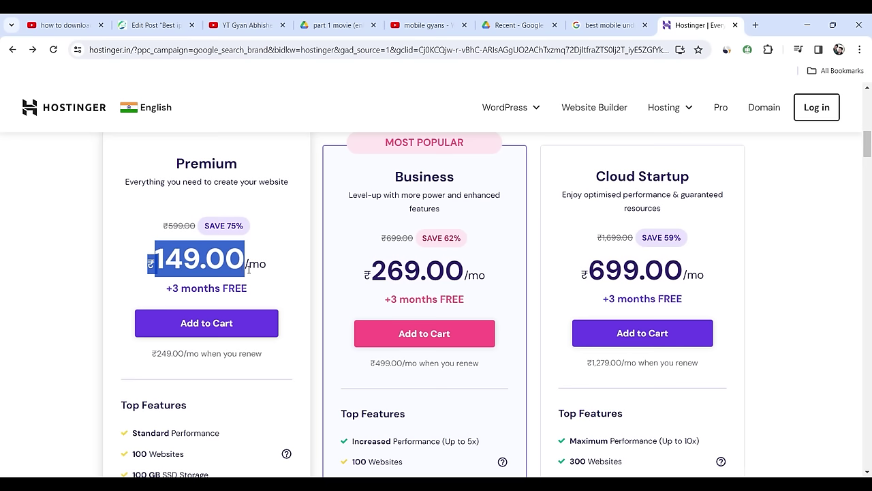
{"action": "left_click", "coordinate": [262, 275]}
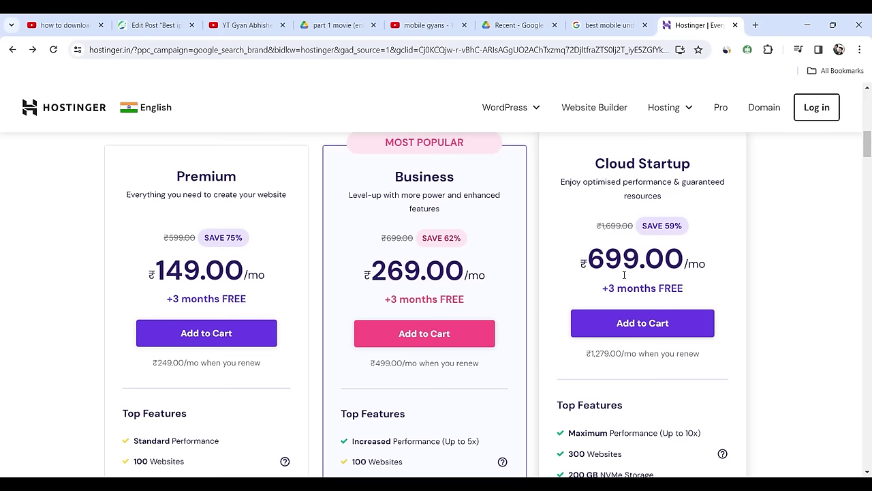
Compare the prices of the three hosting plans and highlight the Premium plan's monthly price again
{"action": "scroll", "coordinate": [252, 314], "scroll_direction": "down", "scroll_amount": 1}
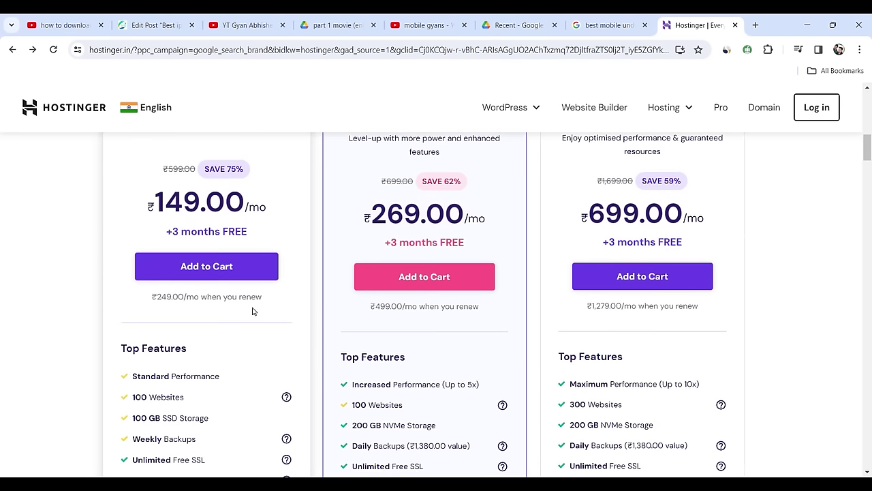
{"action": "scroll", "coordinate": [266, 307], "scroll_direction": "down", "scroll_amount": 1}
{"action": "scroll", "coordinate": [266, 308], "scroll_direction": "up", "scroll_amount": 2}
{"action": "left_click_drag", "start_coordinate": [199, 271], "coordinate": [155, 266]}
{"action": "left_click", "coordinate": [162, 266]}
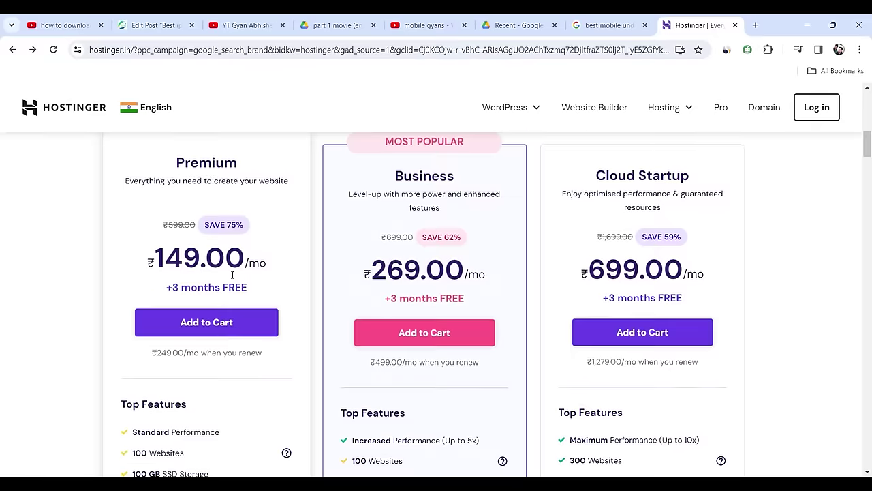
Go to the Premium plan's top features and highlight the number of websites it includes
{"action": "scroll", "coordinate": [232, 276], "scroll_direction": "down", "scroll_amount": 5}
{"action": "scroll", "coordinate": [231, 282], "scroll_direction": "up", "scroll_amount": 1}
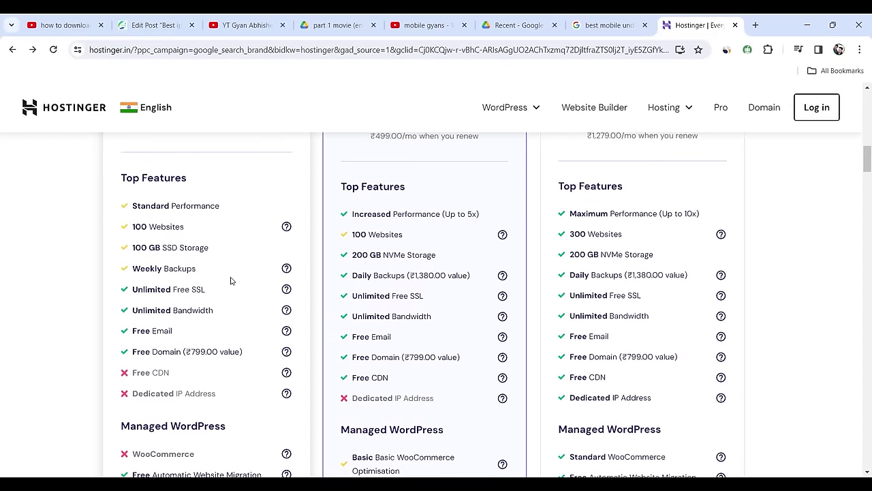
{"action": "left_click_drag", "start_coordinate": [137, 231], "coordinate": [183, 231]}
{"action": "left_click", "coordinate": [233, 248]}
{"action": "scroll", "coordinate": [238, 261], "scroll_direction": "down", "scroll_amount": 1}
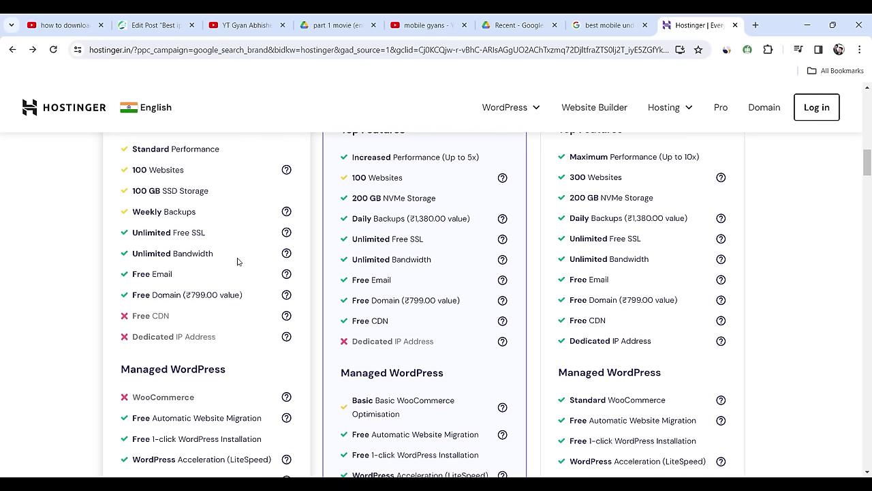
Highlight the storage, weekly backups, free SSL and bandwidth entries among the Premium plan's top features
{"action": "left_click_drag", "start_coordinate": [142, 198], "coordinate": [198, 212]}
{"action": "left_click", "coordinate": [230, 185]}
{"action": "left_click_drag", "start_coordinate": [139, 212], "coordinate": [206, 230]}
{"action": "left_click", "coordinate": [227, 198]}
{"action": "left_click_drag", "start_coordinate": [141, 232], "coordinate": [208, 251]}
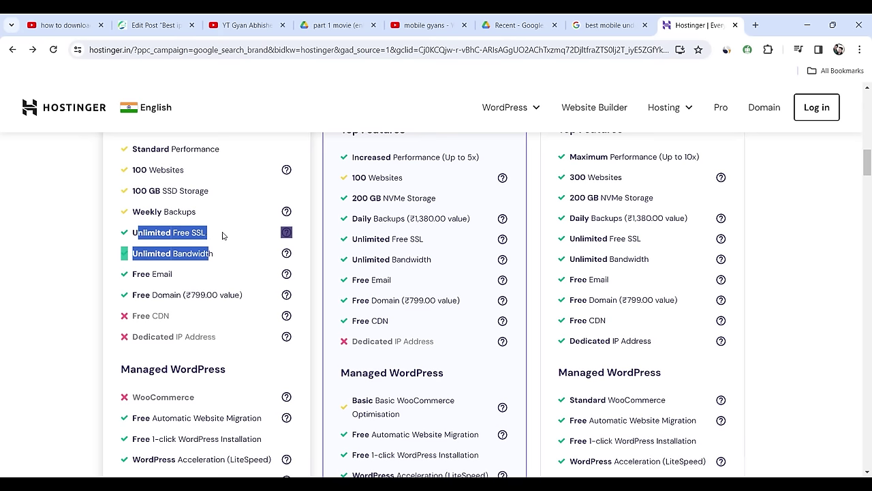
{"action": "left_click", "coordinate": [223, 234]}
Highlight the free domain entry in the Premium plan's feature list
{"action": "scroll", "coordinate": [205, 229], "scroll_direction": "down", "scroll_amount": 1}
{"action": "scroll", "coordinate": [239, 215], "scroll_direction": "down", "scroll_amount": 1}
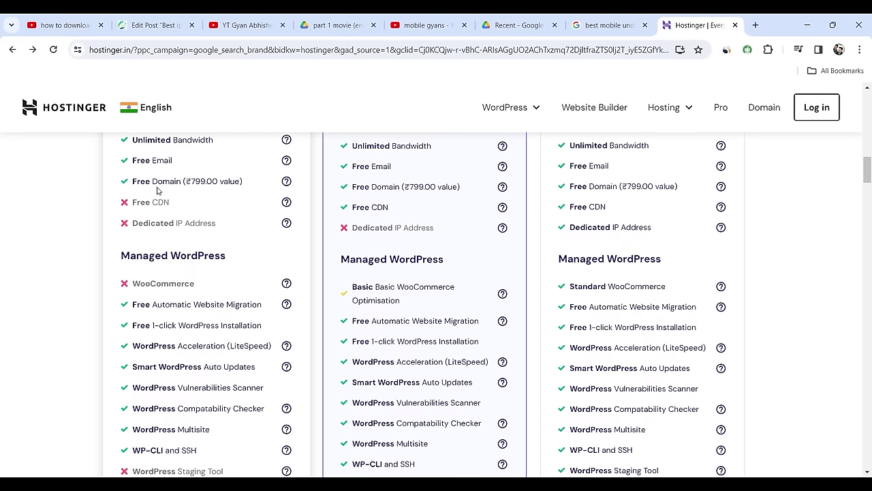
{"action": "left_click_drag", "start_coordinate": [141, 182], "coordinate": [214, 193]}
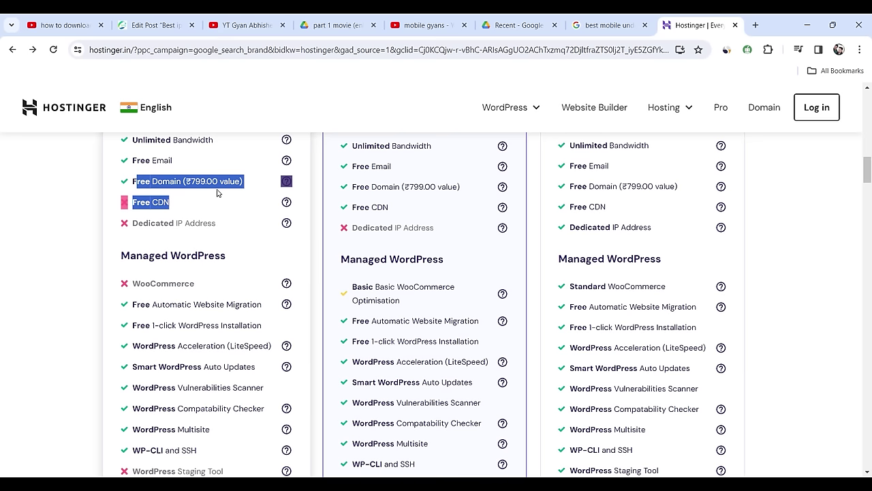
{"action": "left_click", "coordinate": [237, 191]}
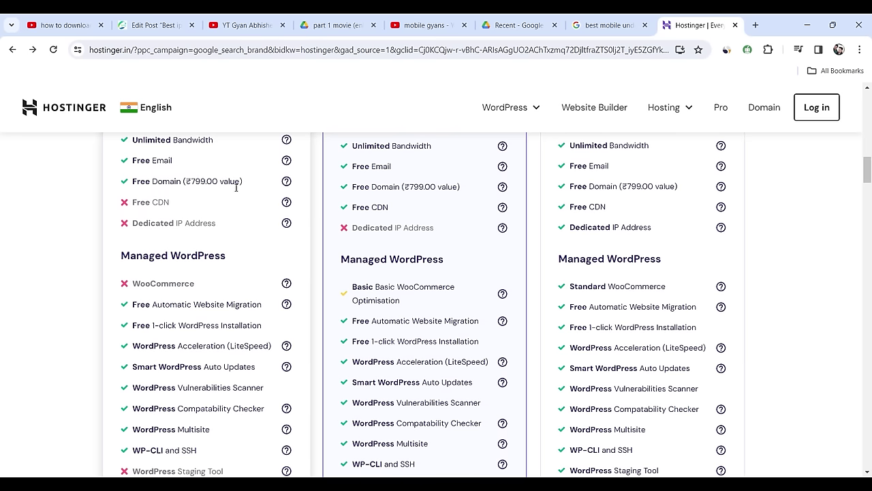
View the website's domain in the post editor tab, then return to Hostinger and highlight the Premium plan's free domain entry
{"action": "left_click", "coordinate": [154, 26]}
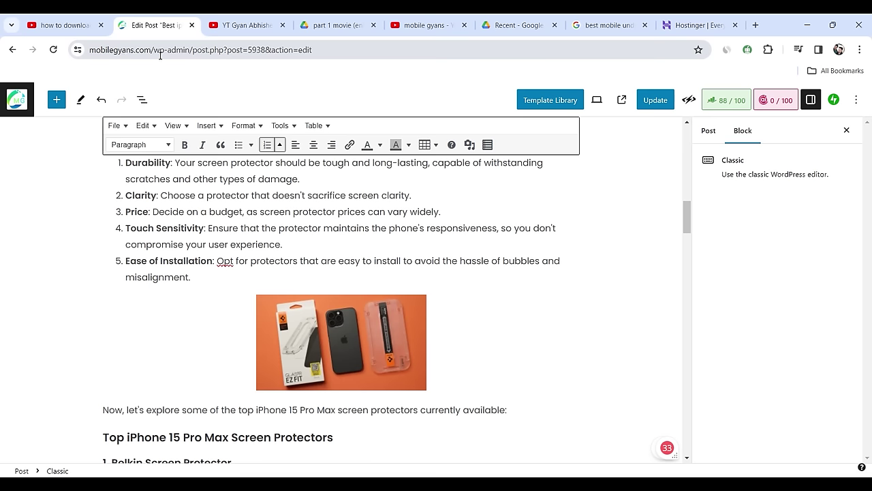
{"action": "left_click", "coordinate": [700, 25]}
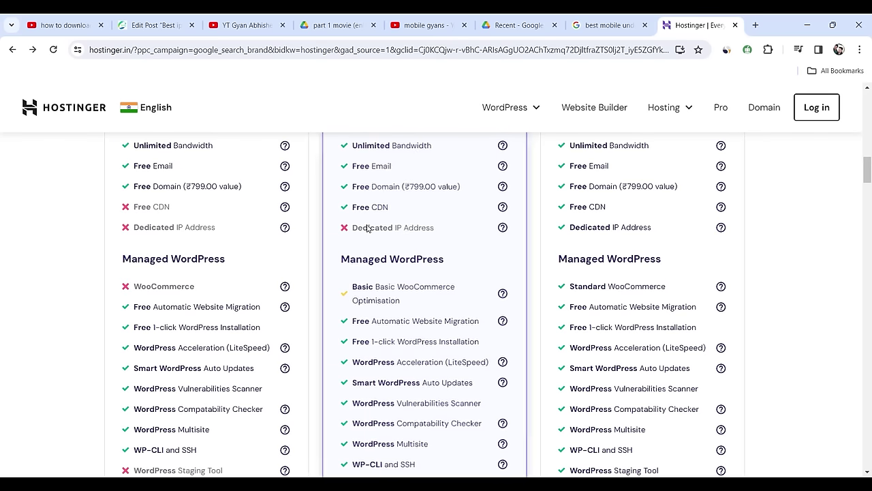
{"action": "left_click_drag", "start_coordinate": [192, 182], "coordinate": [208, 181]}
{"action": "left_click", "coordinate": [233, 182]}
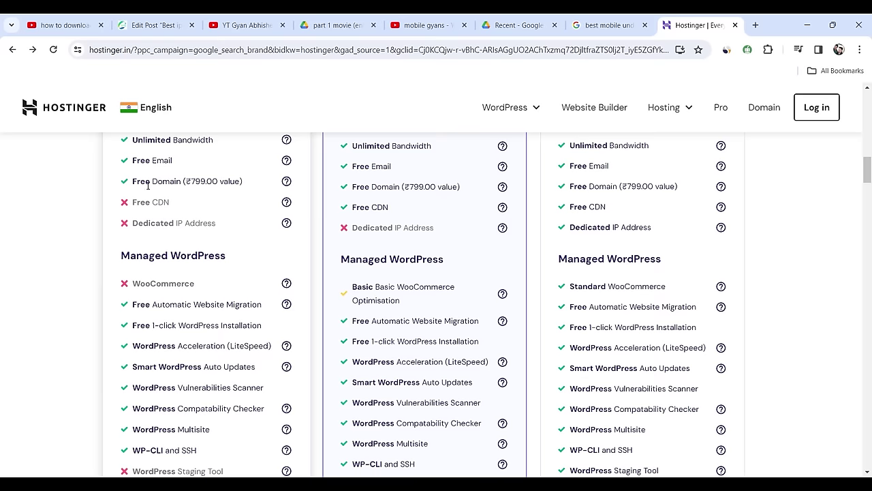
{"action": "left_click_drag", "start_coordinate": [148, 185], "coordinate": [176, 194]}
{"action": "left_click", "coordinate": [211, 177]}
Look over the Premium plan's price and top features again, highlighting the free domain and moving to the Managed WordPress section
{"action": "scroll", "coordinate": [222, 196], "scroll_direction": "up", "scroll_amount": 1}
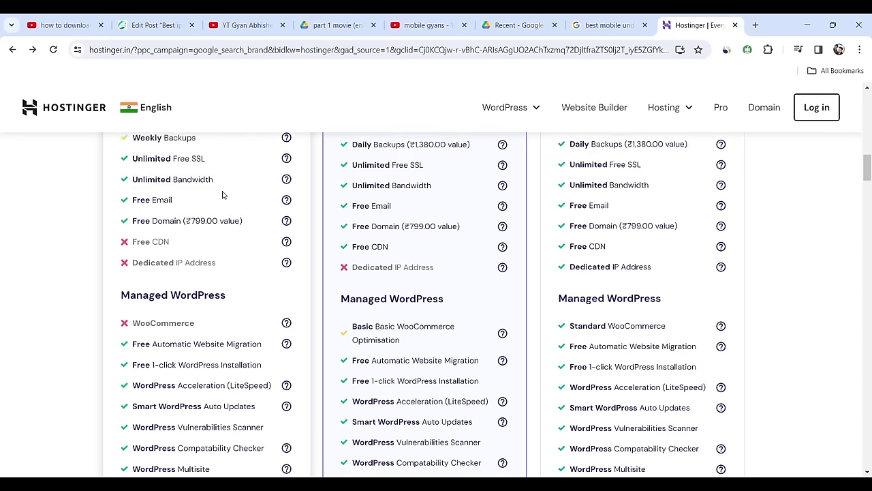
{"action": "scroll", "coordinate": [222, 196], "scroll_direction": "up", "scroll_amount": 5}
{"action": "scroll", "coordinate": [219, 211], "scroll_direction": "down", "scroll_amount": 3}
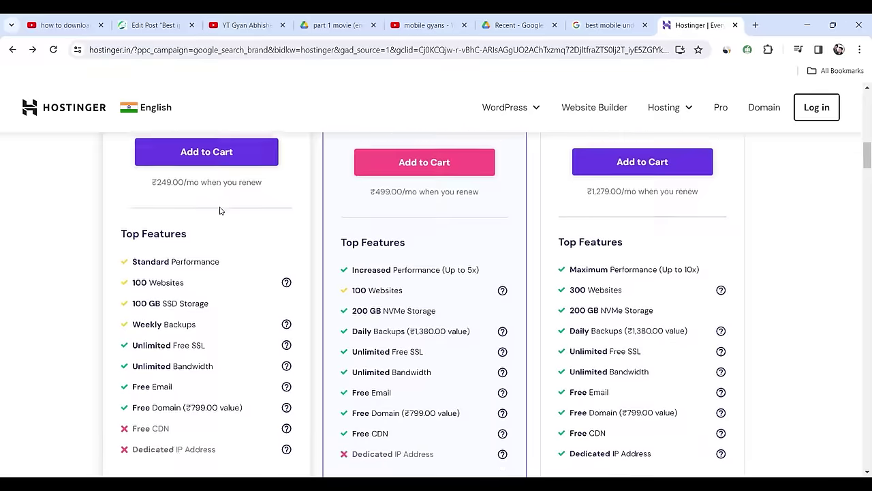
{"action": "scroll", "coordinate": [220, 210], "scroll_direction": "down", "scroll_amount": 3}
{"action": "left_click_drag", "start_coordinate": [139, 183], "coordinate": [227, 183]}
{"action": "scroll", "coordinate": [203, 280], "scroll_direction": "down", "scroll_amount": 2}
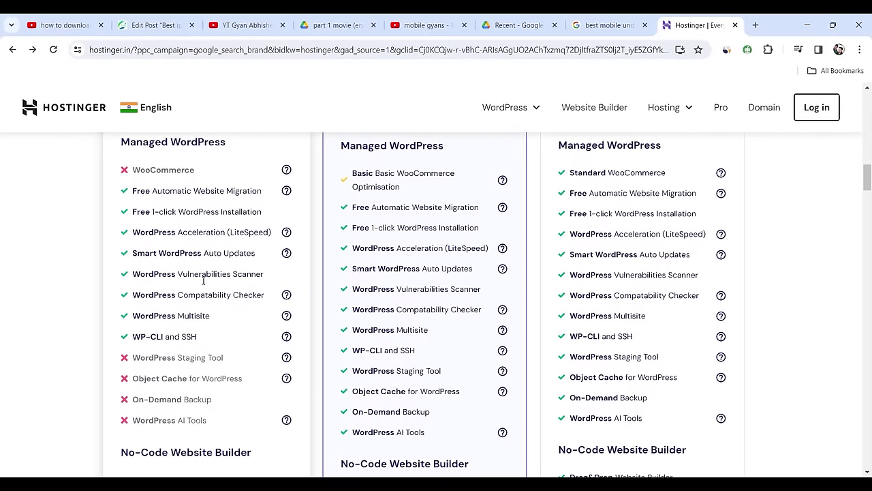
Examine the Premium plan's Managed WordPress and No-Code Website Builder features, highlighting the AI Website Creation entry
{"action": "scroll", "coordinate": [161, 268], "scroll_direction": "down", "scroll_amount": 2}
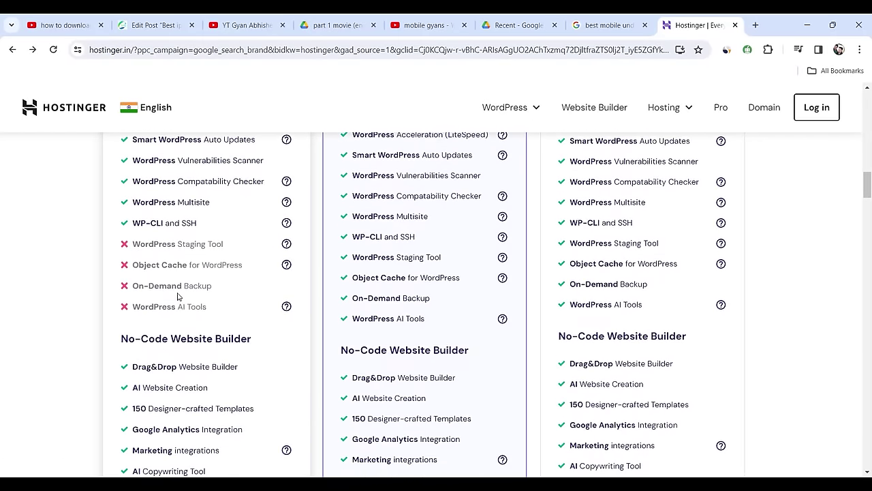
{"action": "scroll", "coordinate": [201, 247], "scroll_direction": "down", "scroll_amount": 2}
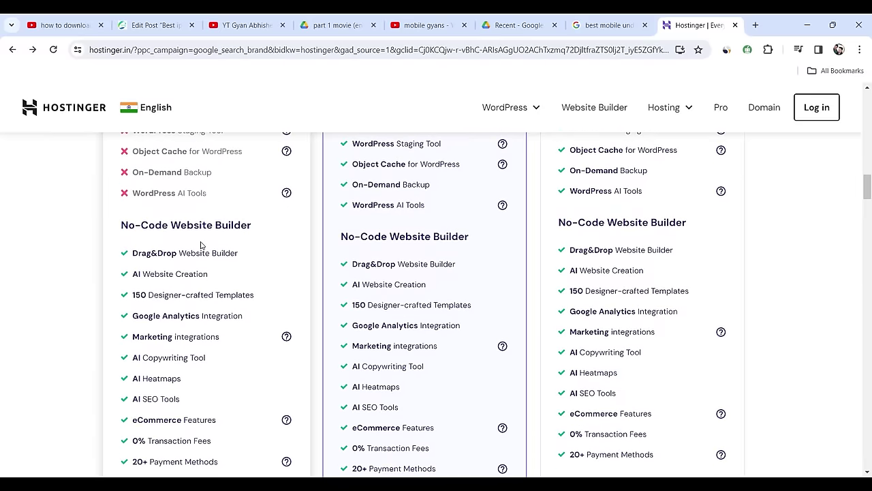
{"action": "scroll", "coordinate": [201, 244], "scroll_direction": "down", "scroll_amount": 1}
{"action": "left_click_drag", "start_coordinate": [142, 222], "coordinate": [257, 219]}
{"action": "left_click", "coordinate": [257, 219]}
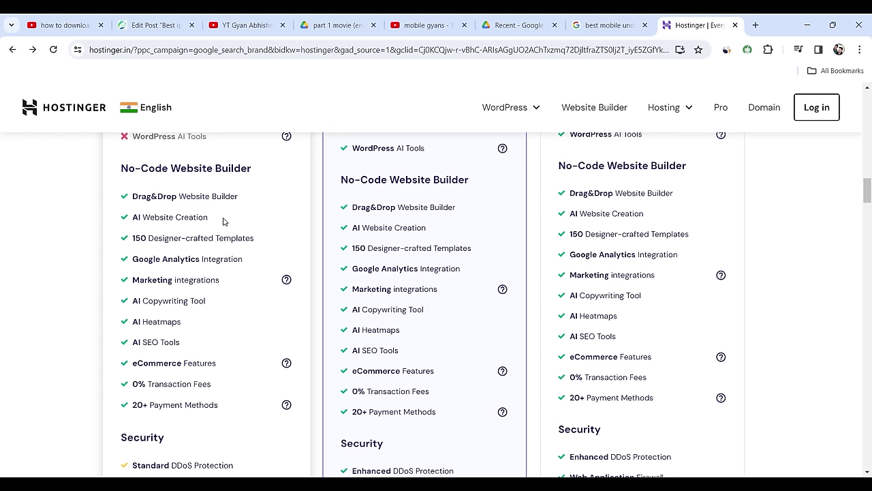
{"action": "left_click_drag", "start_coordinate": [223, 219], "coordinate": [153, 221]}
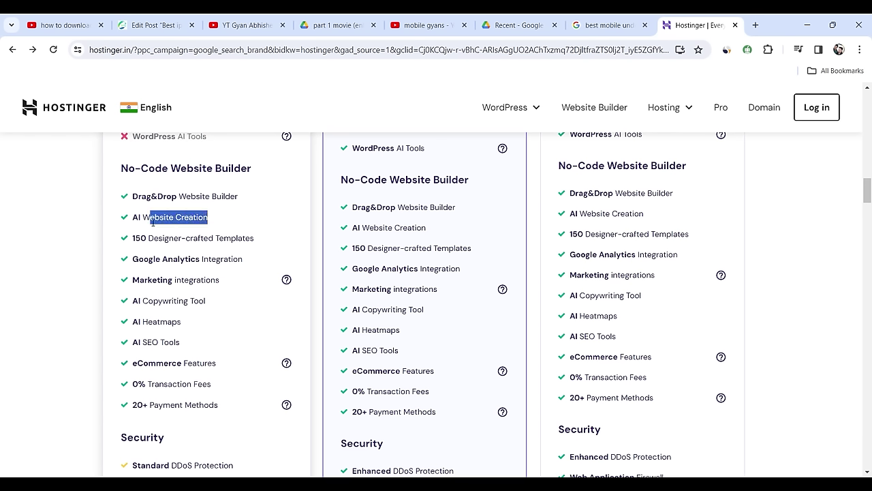
{"action": "left_click", "coordinate": [191, 224]}
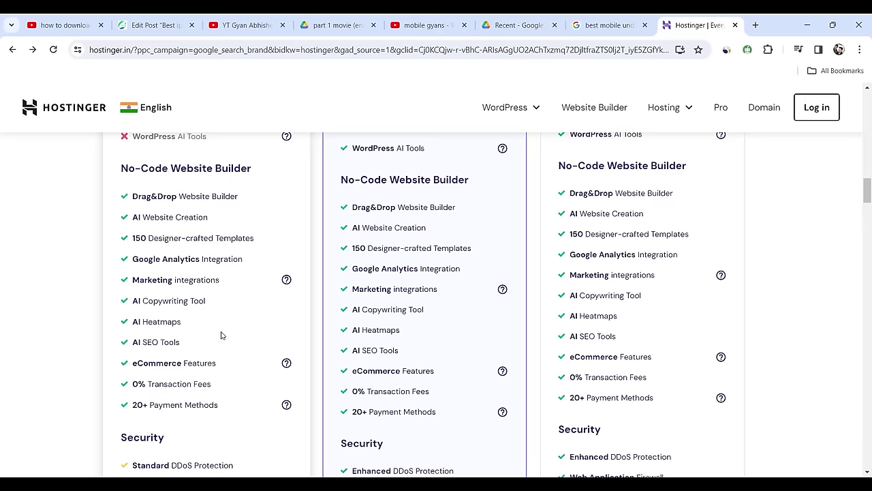
Examine the Premium plan's Security and Service and Support sections, highlighting the 24/7 Customer Support entry
{"action": "scroll", "coordinate": [221, 335], "scroll_direction": "down", "scroll_amount": 1}
{"action": "scroll", "coordinate": [220, 335], "scroll_direction": "down", "scroll_amount": 2}
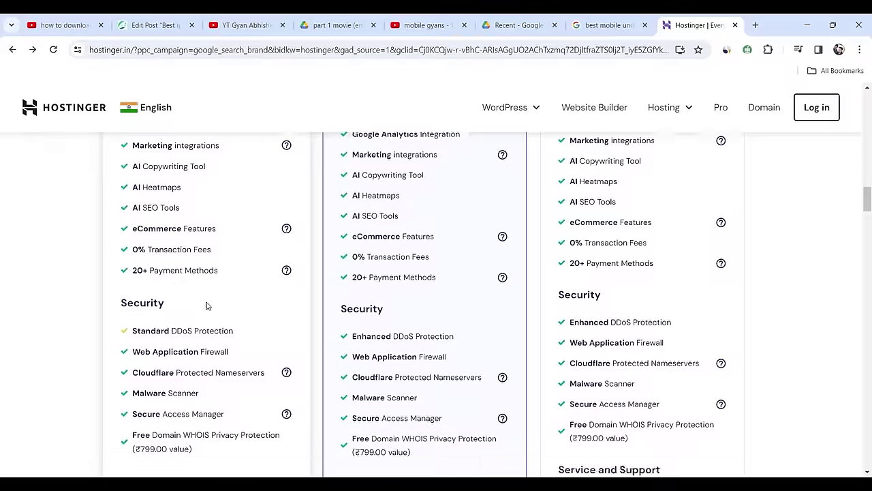
{"action": "scroll", "coordinate": [207, 305], "scroll_direction": "down", "scroll_amount": 3}
{"action": "left_click_drag", "start_coordinate": [153, 387], "coordinate": [188, 387]}
{"action": "left_click_drag", "start_coordinate": [137, 365], "coordinate": [214, 364]}
{"action": "left_click", "coordinate": [221, 359]}
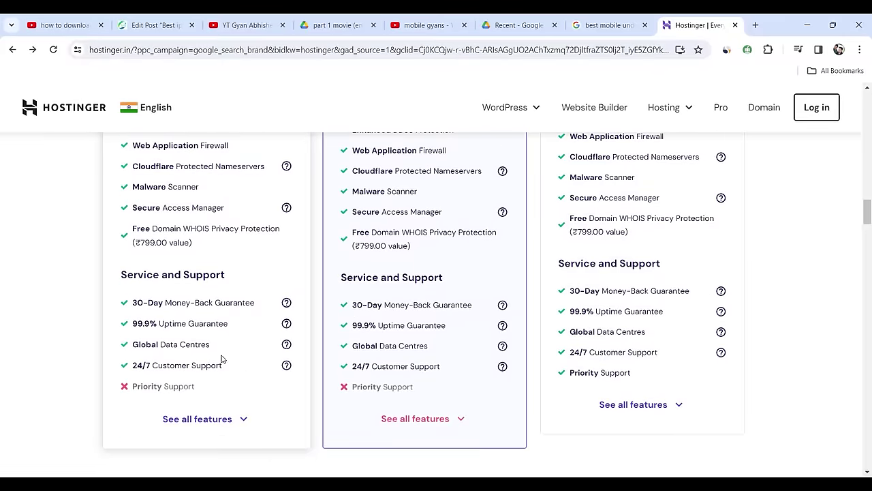
Return to the plan prices and add the Premium hosting plan to the cart
{"action": "scroll", "coordinate": [221, 360], "scroll_direction": "up", "scroll_amount": 15}
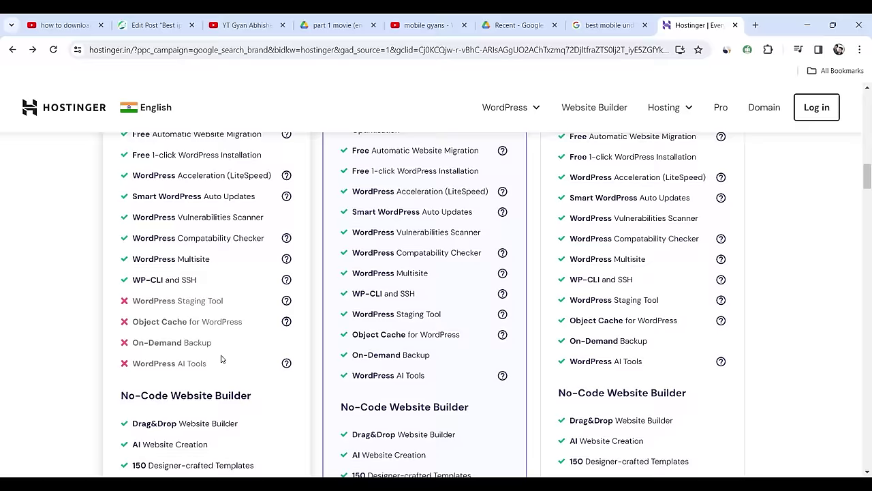
{"action": "scroll", "coordinate": [221, 359], "scroll_direction": "up", "scroll_amount": 2}
{"action": "scroll", "coordinate": [212, 341], "scroll_direction": "down", "scroll_amount": 2}
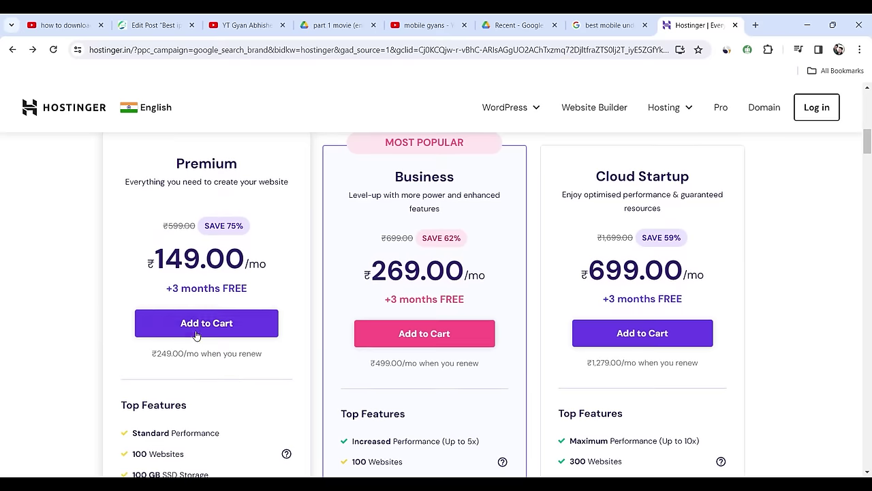
{"action": "left_click", "coordinate": [194, 330]}
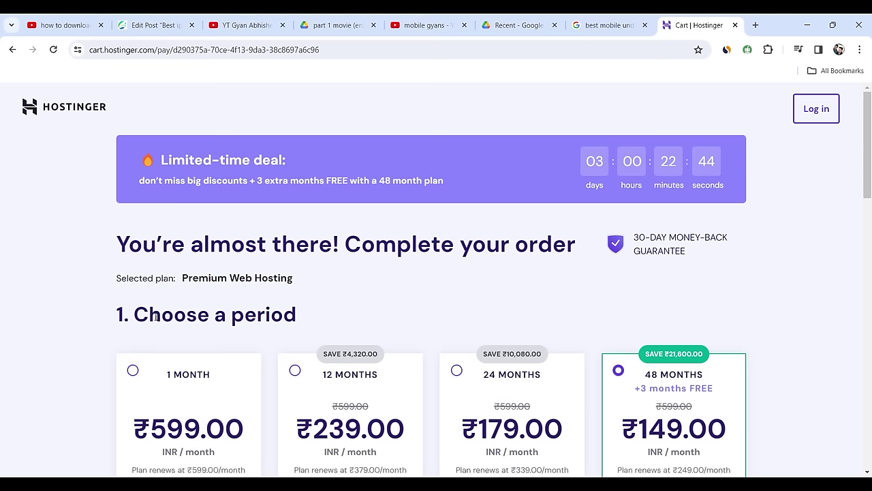
Highlight the "Choose a period" heading in the cart, compare the billing periods and point out the 48-month plan's monthly price
{"action": "left_click_drag", "start_coordinate": [155, 317], "coordinate": [298, 315]}
{"action": "left_click", "coordinate": [326, 318]}
{"action": "scroll", "coordinate": [494, 279], "scroll_direction": "down", "scroll_amount": 1}
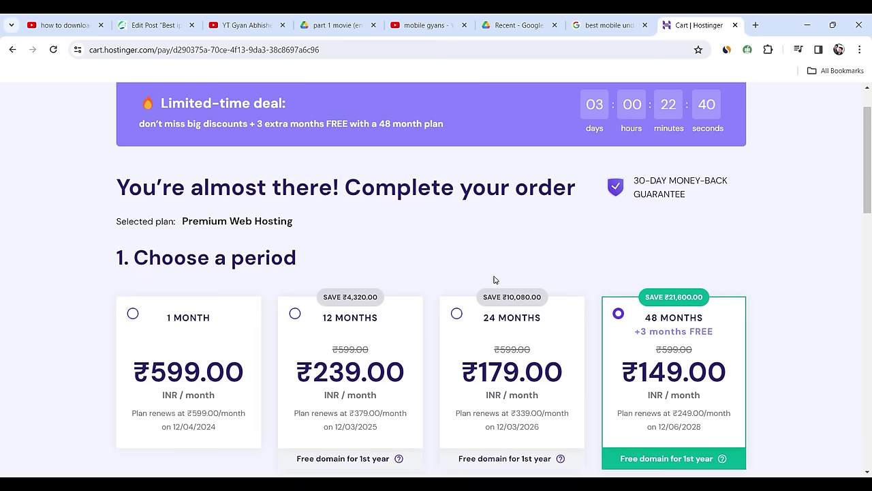
{"action": "scroll", "coordinate": [498, 279], "scroll_direction": "down", "scroll_amount": 1}
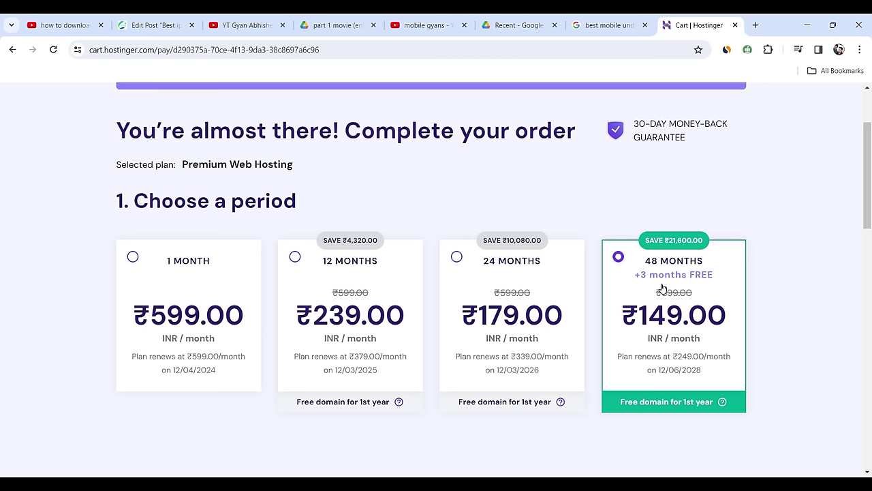
{"action": "left_click_drag", "start_coordinate": [634, 329], "coordinate": [725, 330]}
{"action": "left_click", "coordinate": [724, 329]}
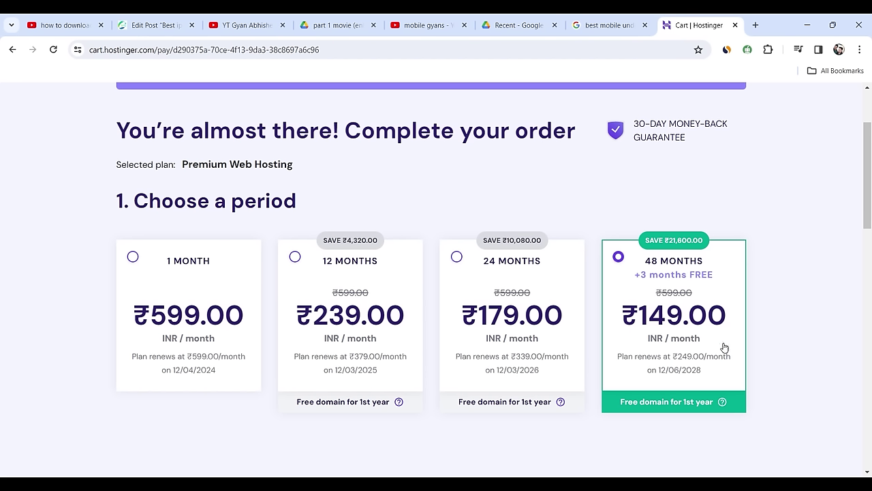